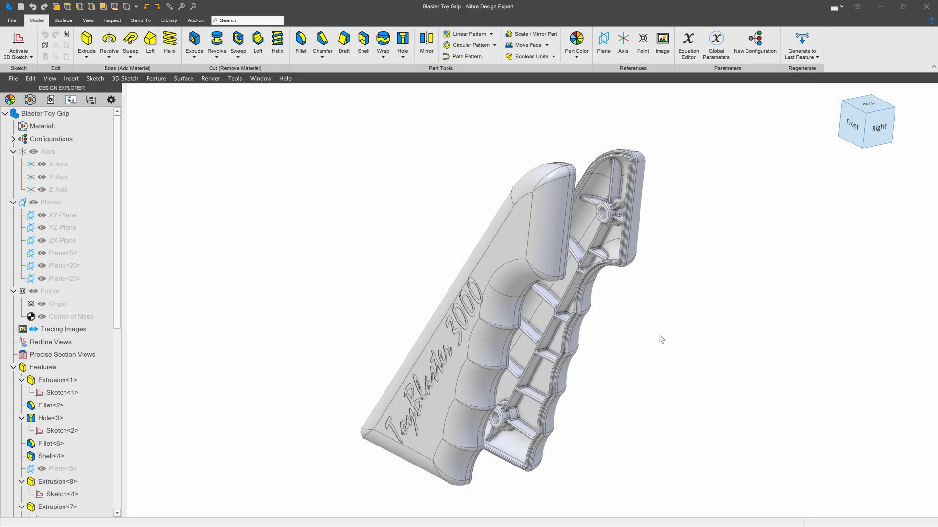
# Zoom and orbit the Blaster Toy Grip Start model being inserted to view its other side
pyautogui.scroll(1, 615, 313)
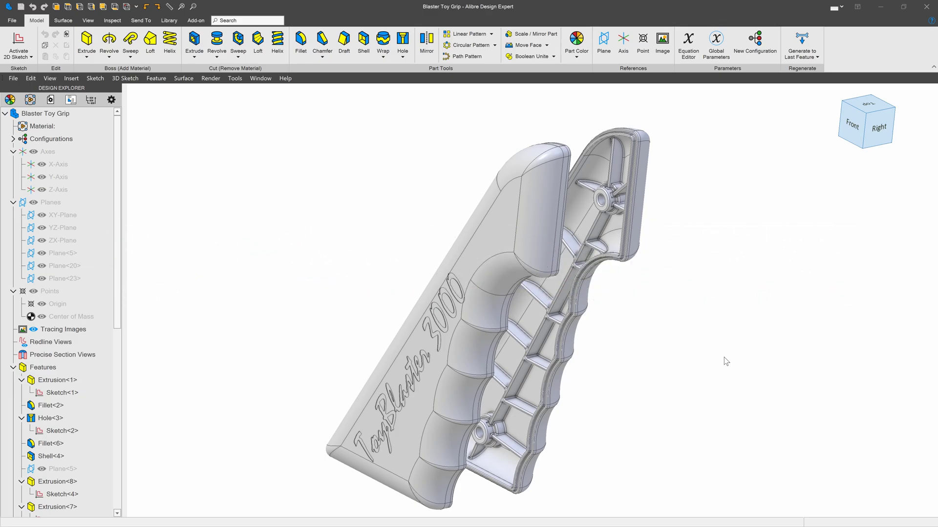
pyautogui.moveTo(637, 317)
pyautogui.mouseDown(button='middle')
pyautogui.moveTo(619, 318)
pyautogui.moveTo(637, 313)
pyautogui.mouseUp(button='middle')
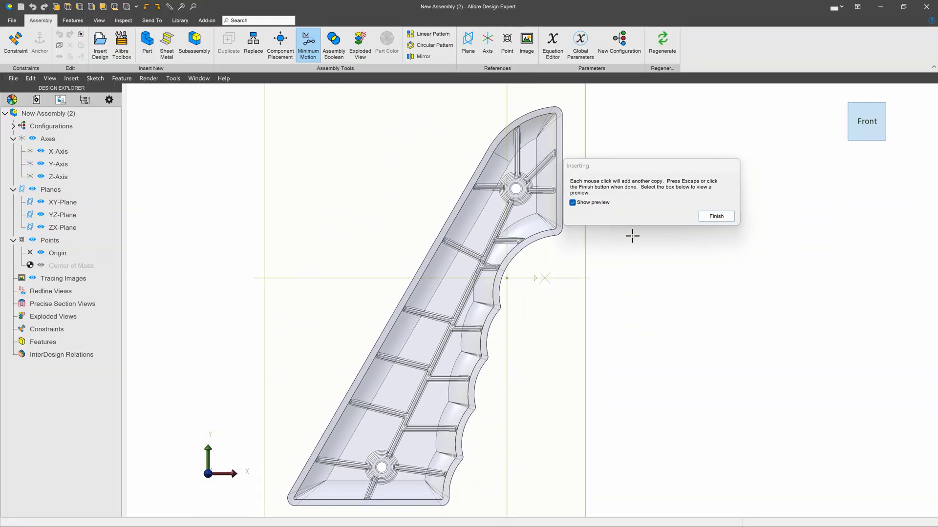
# Place one Blaster Toy Grip Start copy, finish inserting, and orbit to a front-right view
pyautogui.click(510, 221)
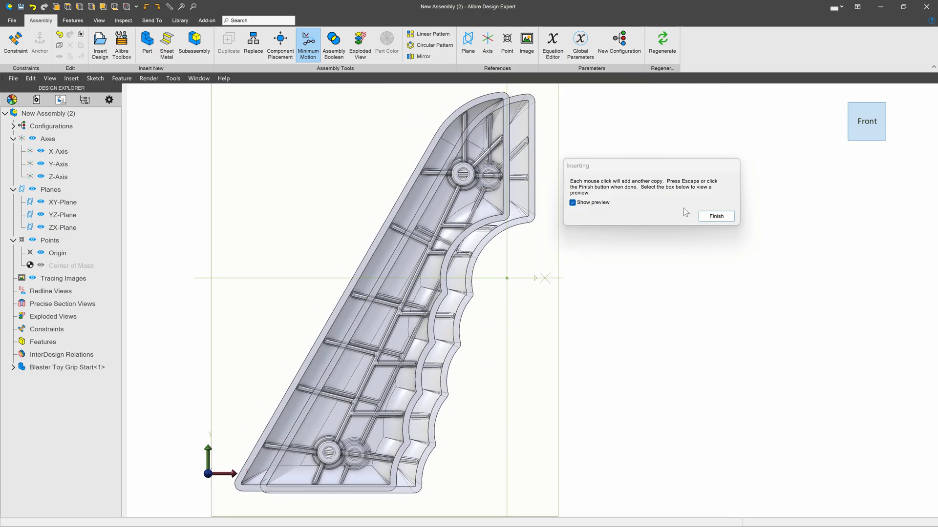
pyautogui.click(715, 216)
pyautogui.moveTo(613, 237); pyautogui.dragTo(558, 306, button='middle')
pyautogui.moveTo(561, 220); pyautogui.dragTo(546, 313, button='middle')
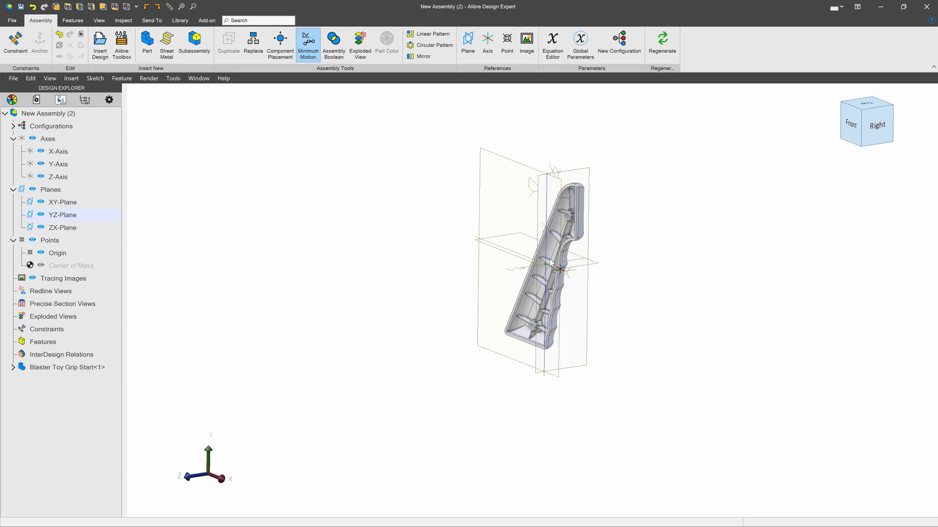
pyautogui.scroll(3, 553, 241)
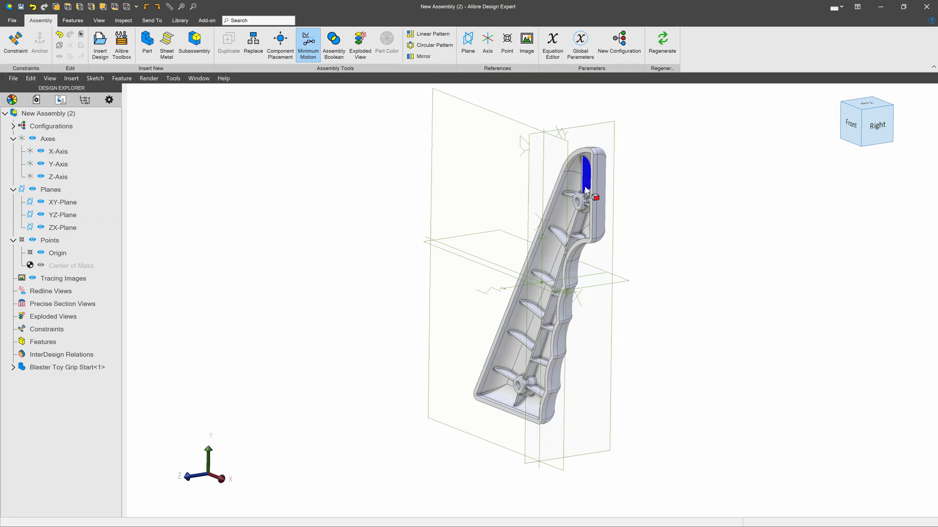
# Mirror the grip part across the XY-Plane as an other-handed copy and select Mirror (1)
pyautogui.click(423, 56)
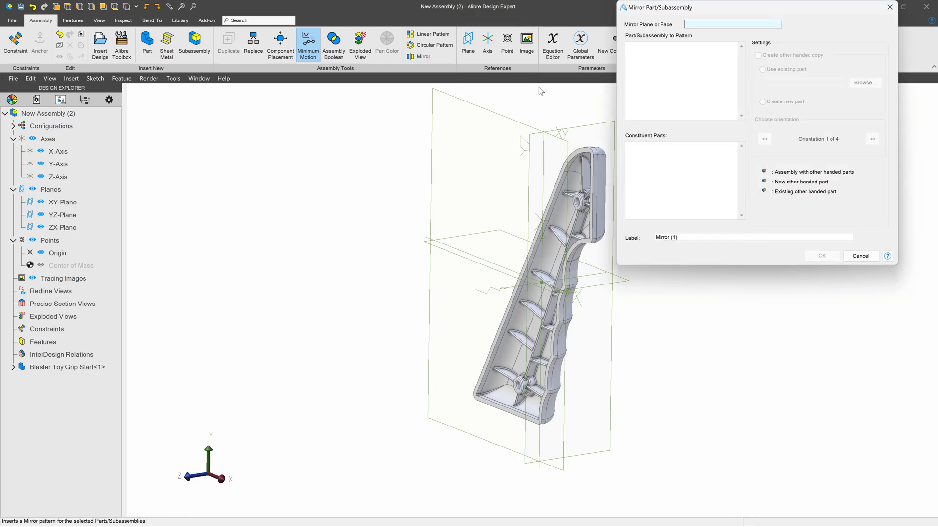
pyautogui.click(508, 118)
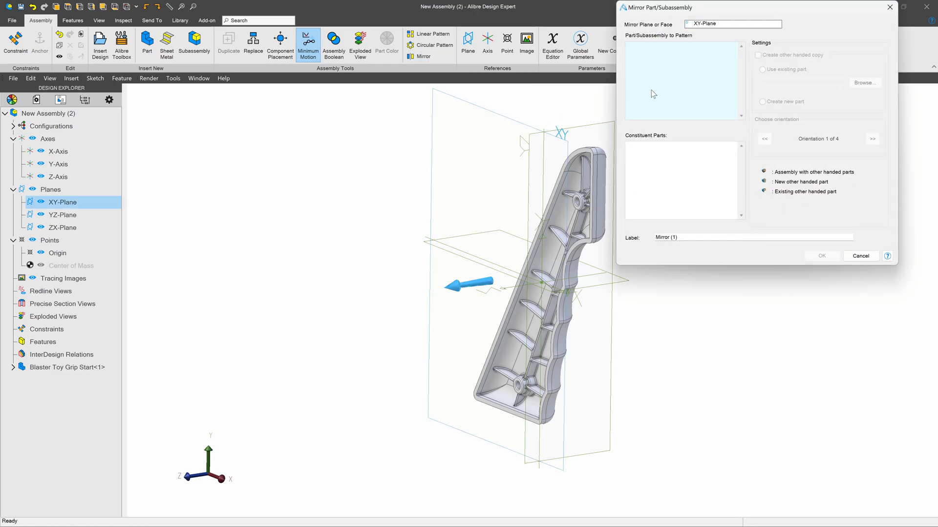
pyautogui.click(567, 239)
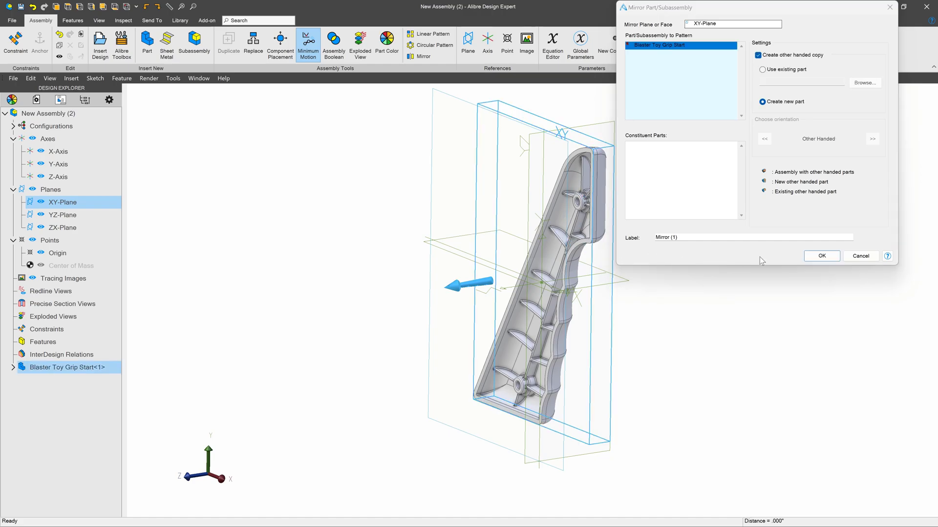
pyautogui.click(822, 255)
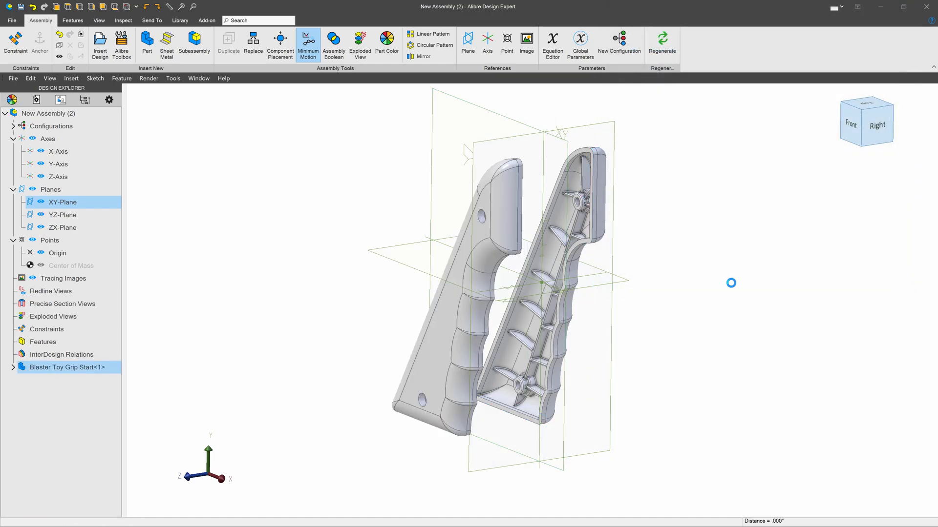
pyautogui.click(50, 382)
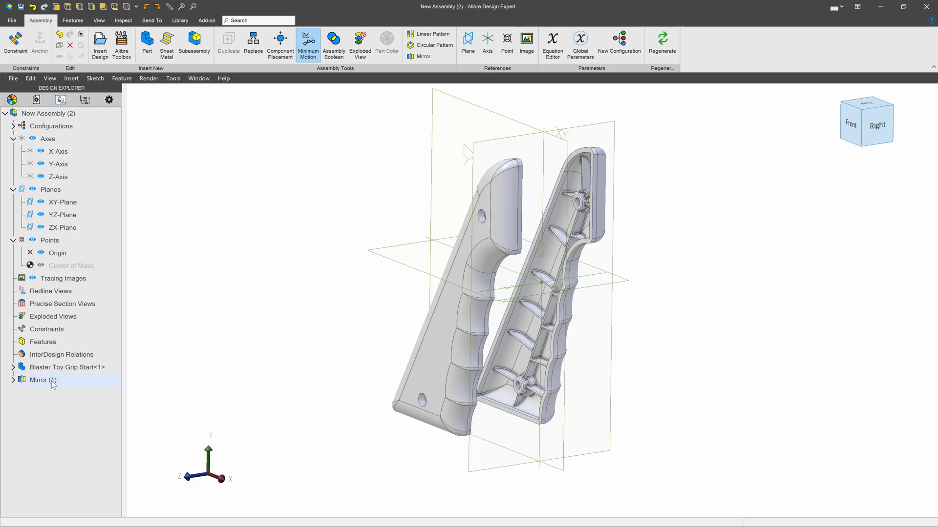
pyautogui.click(51, 383)
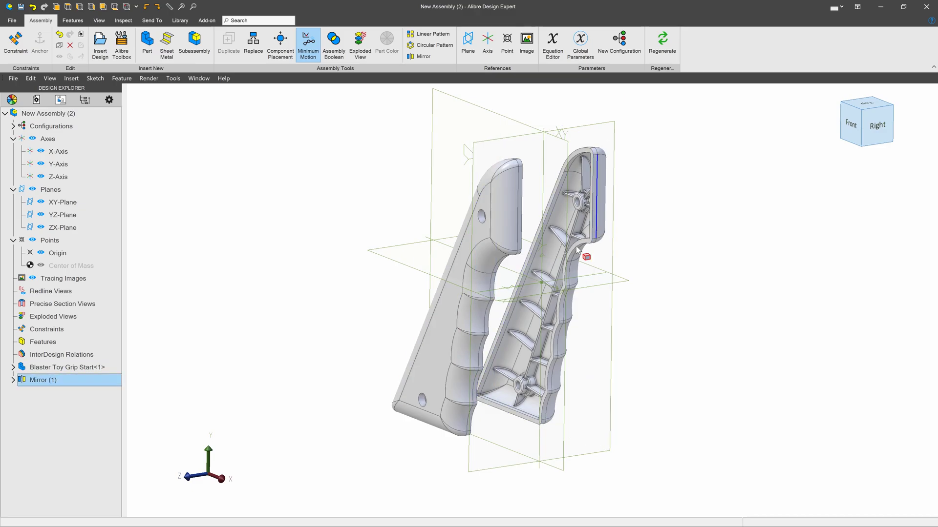
pyautogui.moveTo(561, 274); pyautogui.dragTo(521, 285, button='middle')
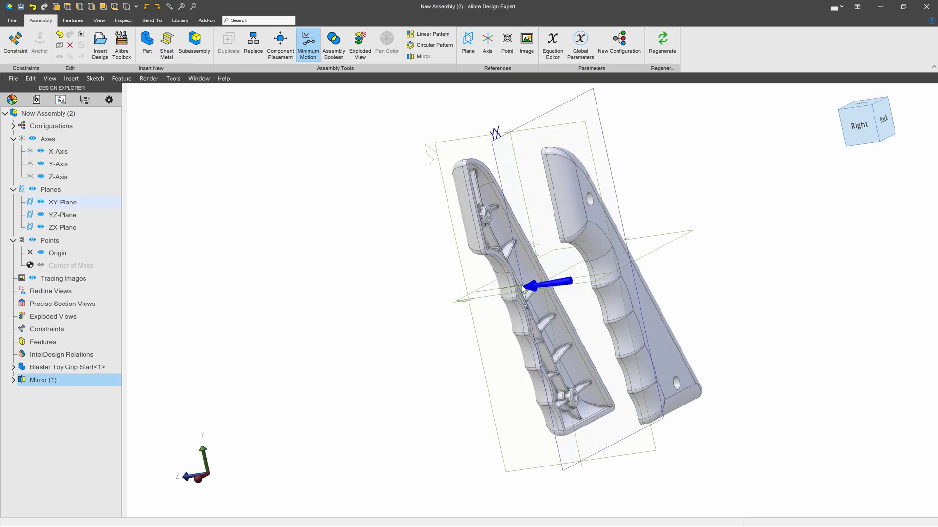
# Edit the mirrored part, Blaster Toy Grip Start Mirror, in place within the assembly
pyautogui.scroll(5, 522, 291)
pyautogui.rightClick(496, 196)
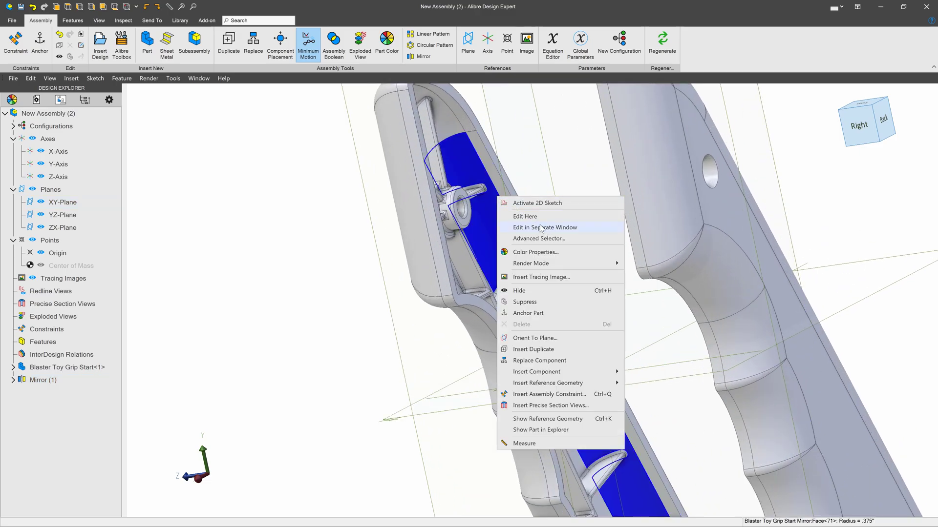
pyautogui.click(525, 217)
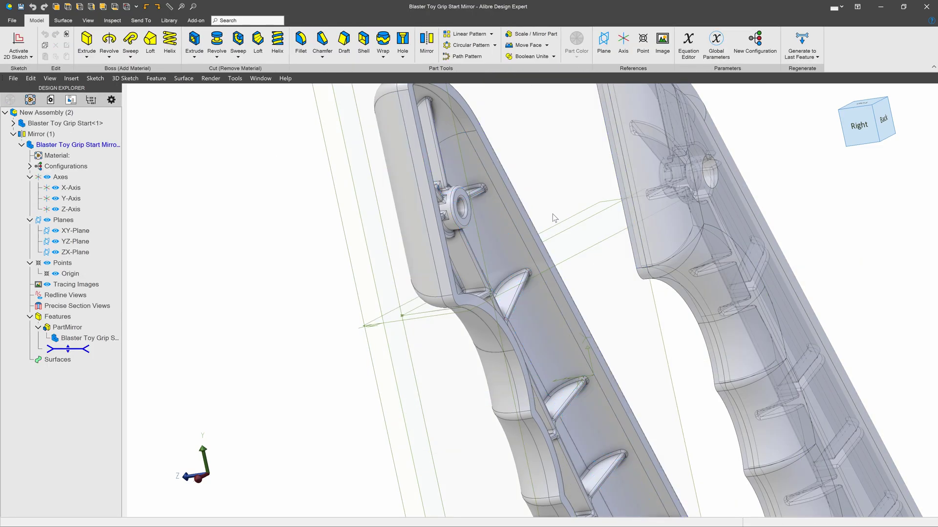
# Zoom the view on the standalone Blaster Toy Grip Start part
pyautogui.scroll(-5, 524, 177)
pyautogui.scroll(4, 579, 239)
pyautogui.scroll(-1, 578, 239)
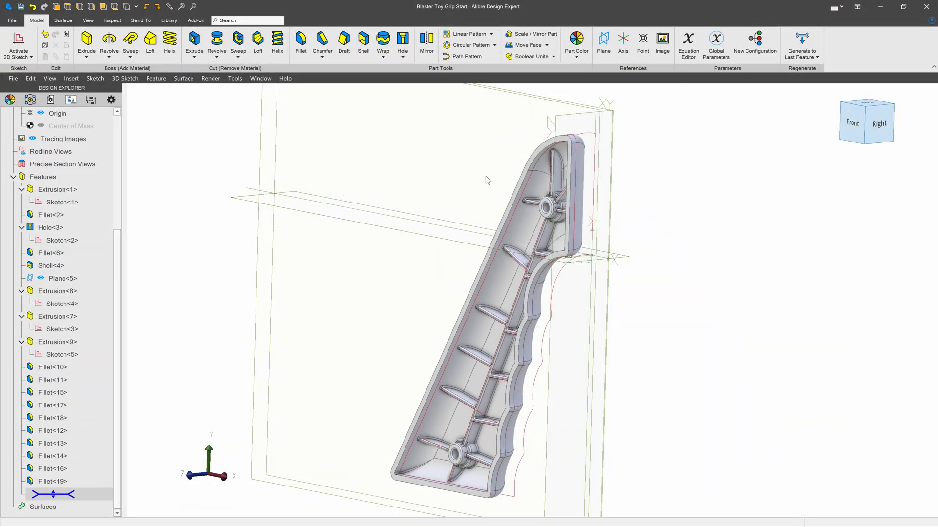
# Create Plane<20> offset 1.000" from the grip half's outer rim face
pyautogui.scroll(5, 472, 130)
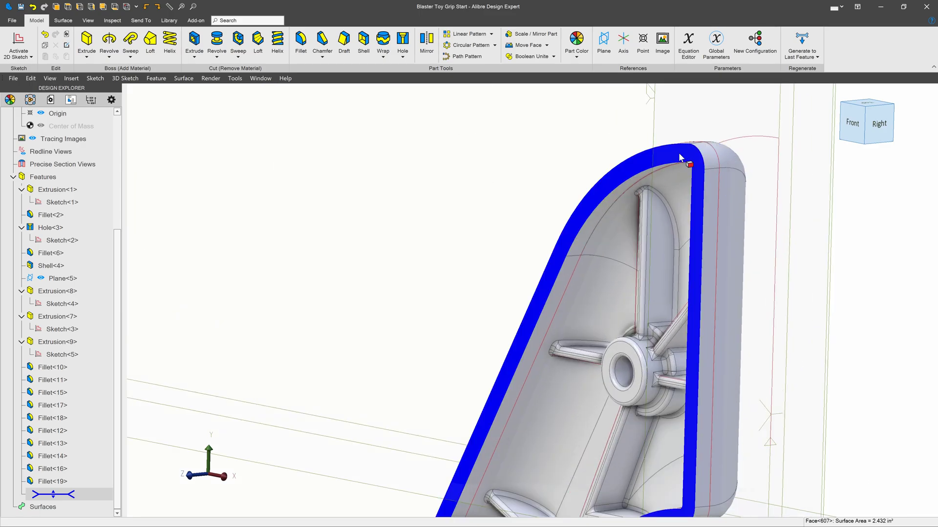
pyautogui.click(680, 157)
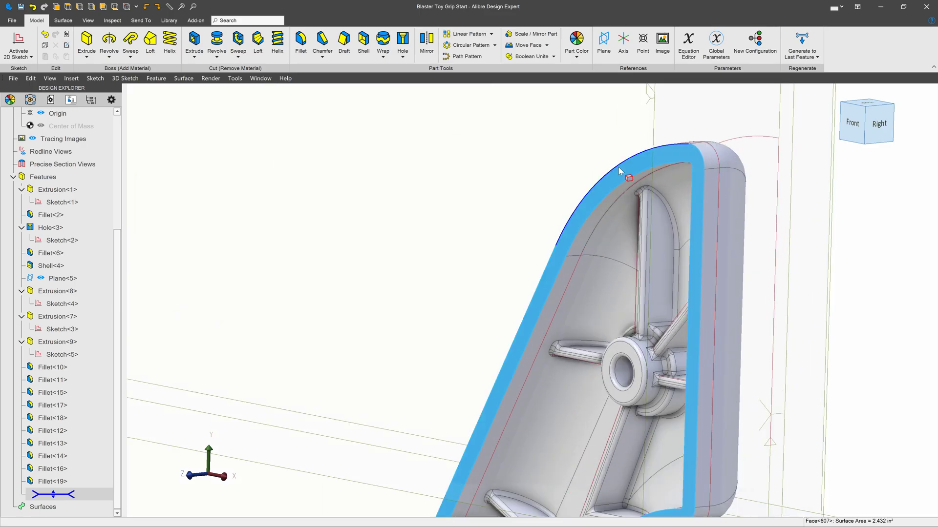
pyautogui.click(604, 42)
pyautogui.click(795, 221)
pyautogui.doubleClick(795, 221)
pyautogui.write('1.000"')
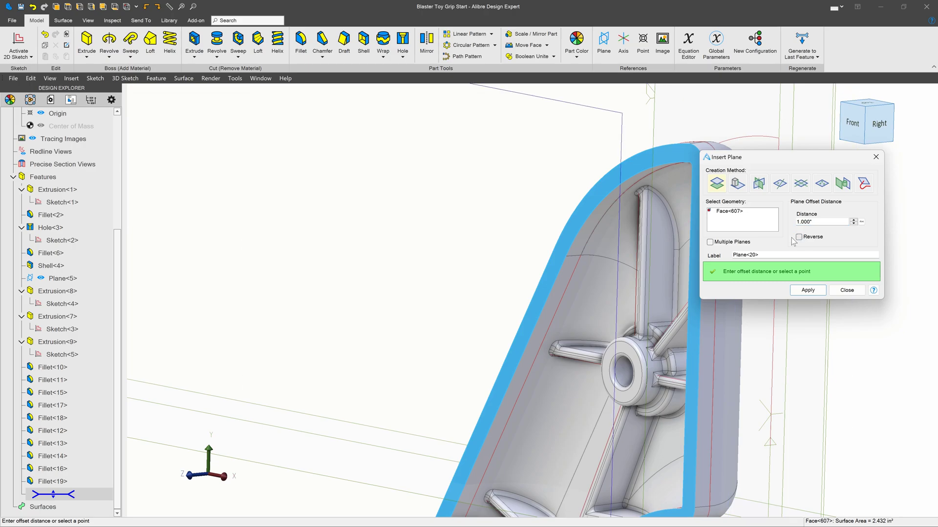
pyautogui.scroll(-5, 458, 208)
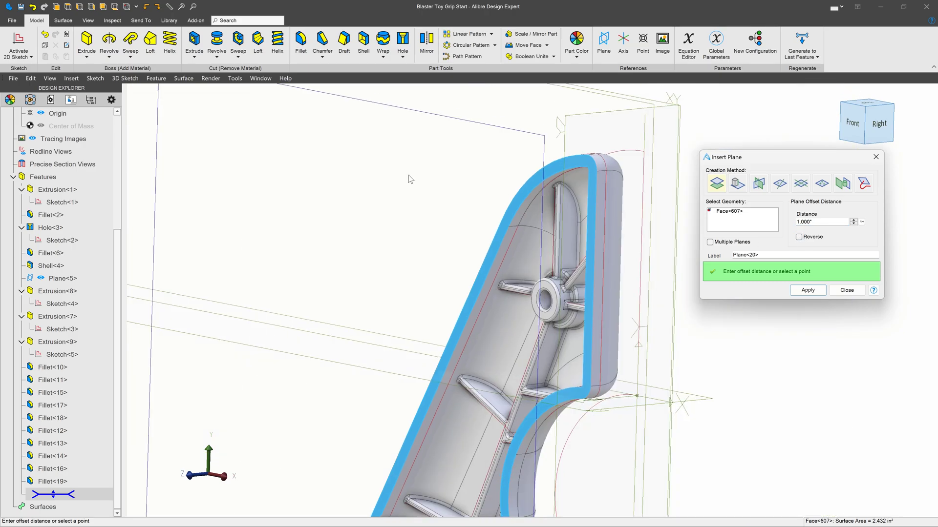
pyautogui.moveTo(428, 353); pyautogui.dragTo(420, 343, button='right')
pyautogui.click(808, 290)
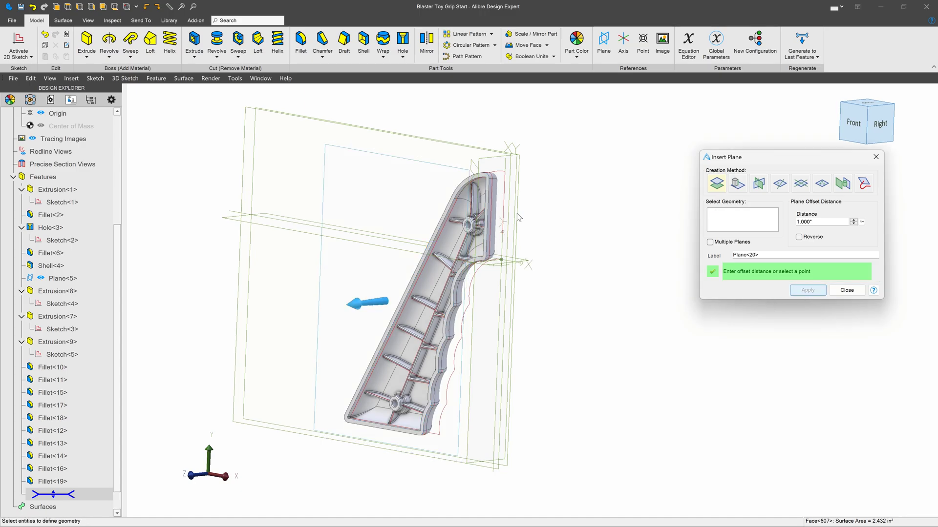
# Close the plane dialog and set up an Entire Part feature mirror across Plane<20>
pyautogui.click(847, 291)
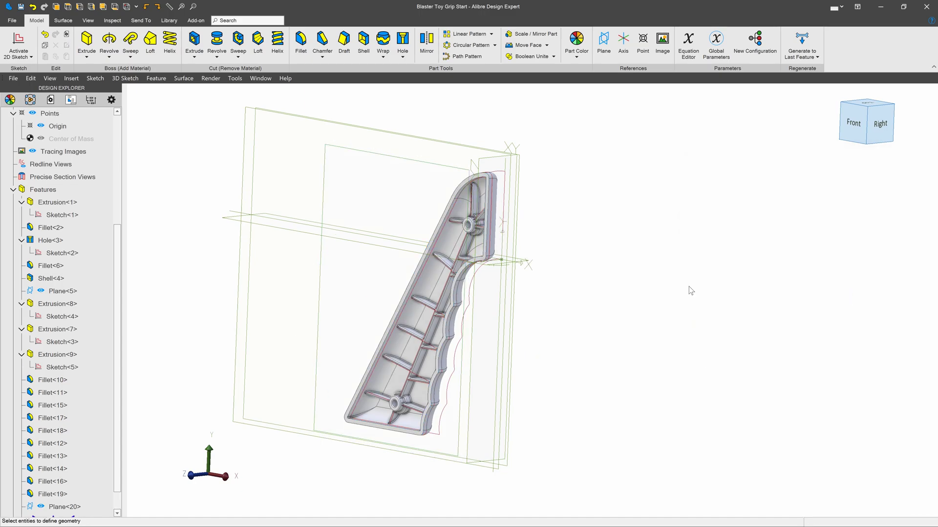
pyautogui.scroll(3, 340, 194)
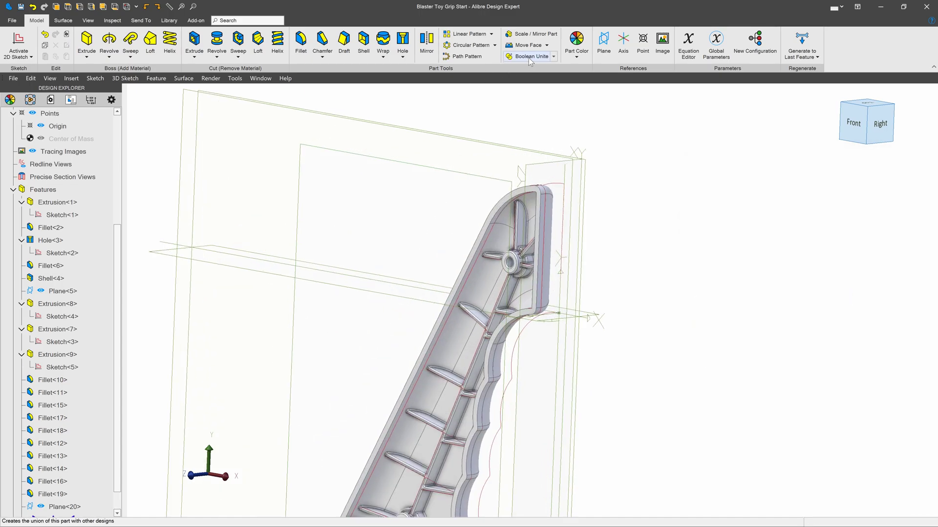
pyautogui.click(431, 58)
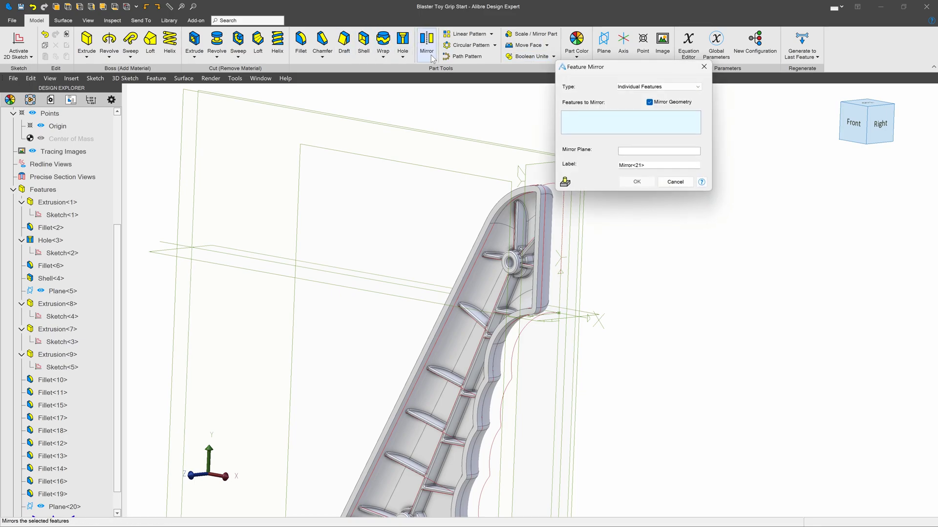
pyautogui.click(656, 86)
pyautogui.click(642, 100)
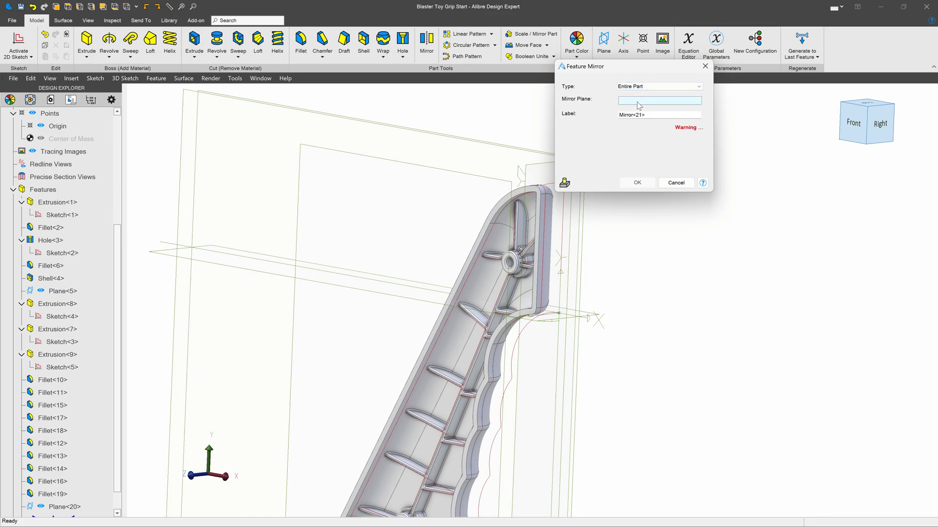
pyautogui.click(458, 173)
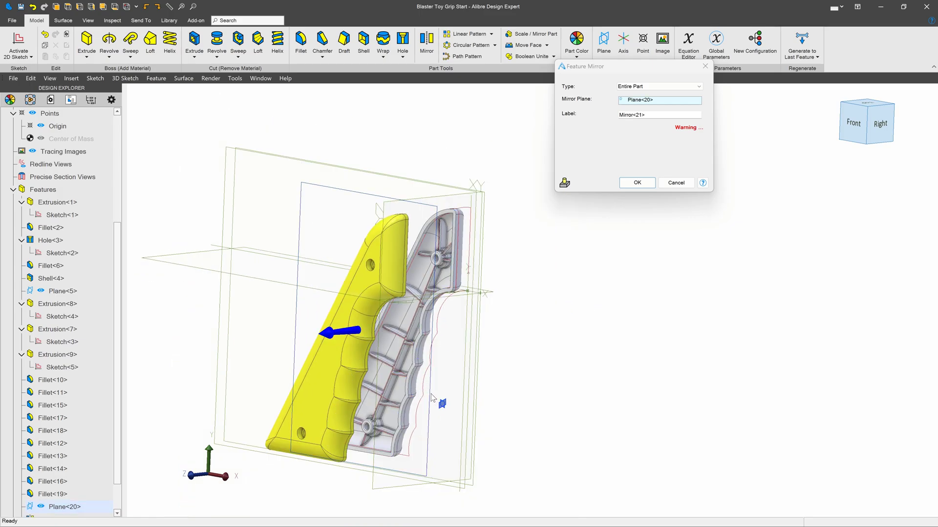
# Review the mirror preview from several angles and apply Mirror<21>
pyautogui.moveTo(417, 386)
pyautogui.mouseDown(button='middle')
pyautogui.moveTo(421, 396)
pyautogui.moveTo(411, 397)
pyautogui.moveTo(429, 393)
pyautogui.mouseUp(button='middle')
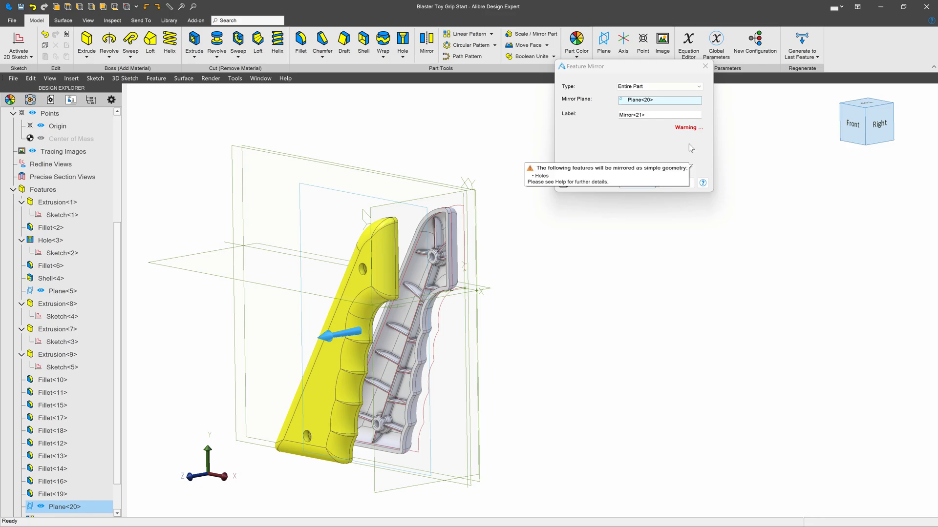
pyautogui.scroll(2, 425, 260)
pyautogui.scroll(5, 426, 260)
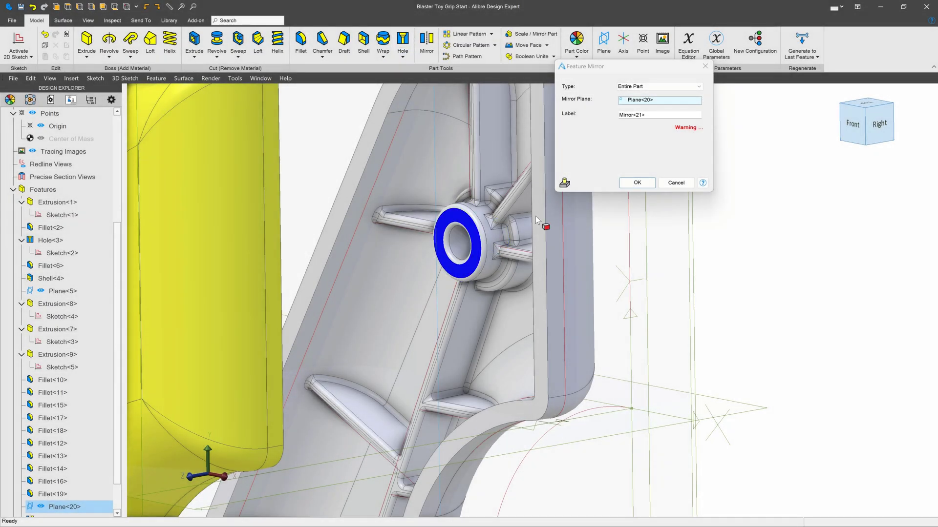
pyautogui.moveTo(696, 131)
pyautogui.scroll(-5, 521, 277)
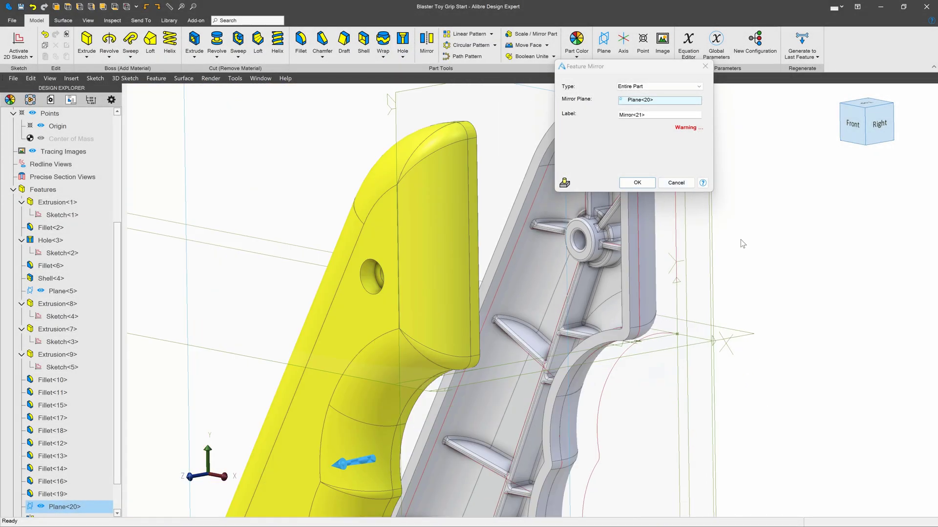
pyautogui.scroll(5, 519, 276)
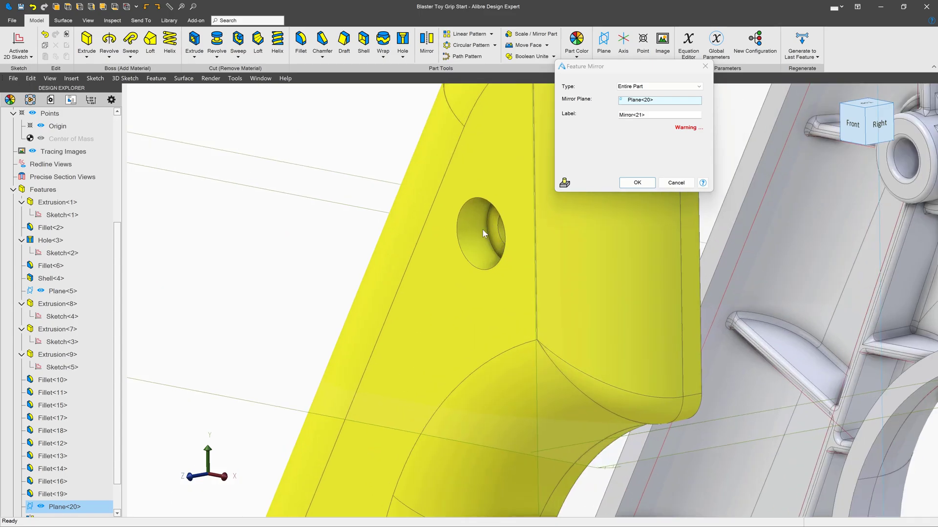
pyautogui.scroll(-3, 471, 240)
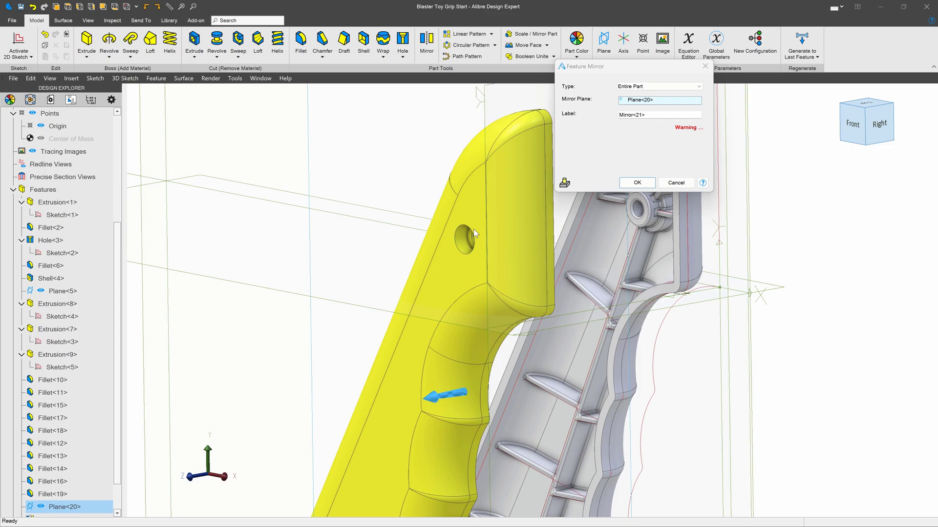
pyautogui.scroll(2, 477, 242)
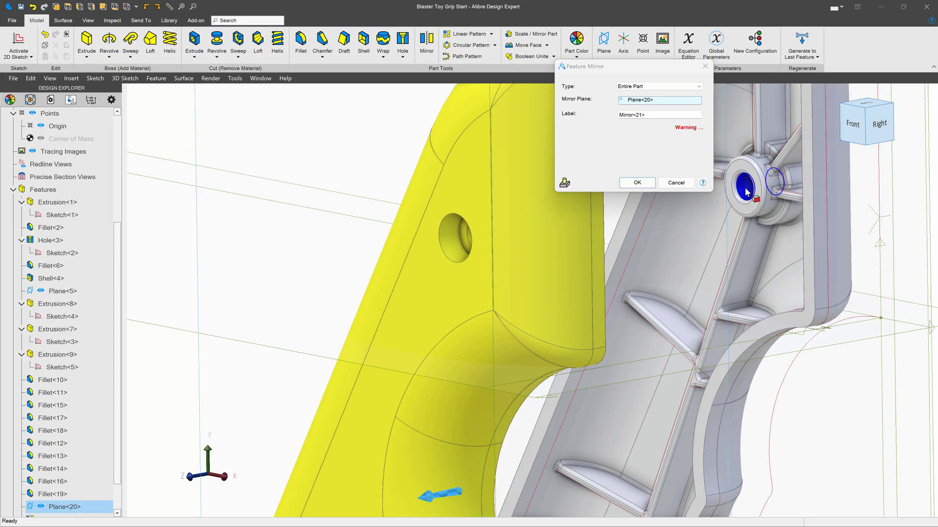
pyautogui.click(637, 182)
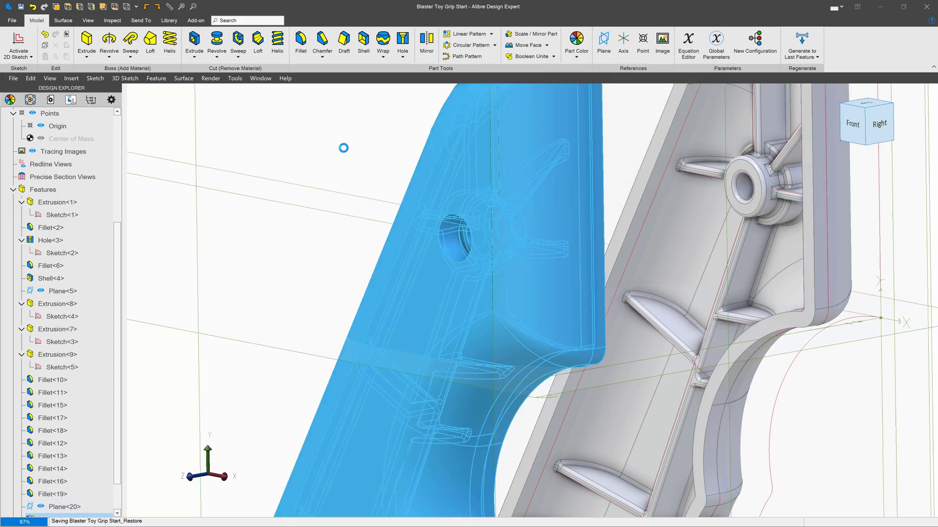
pyautogui.scroll(-5, 349, 152)
pyautogui.moveTo(386, 220); pyautogui.dragTo(410, 219, button='middle')
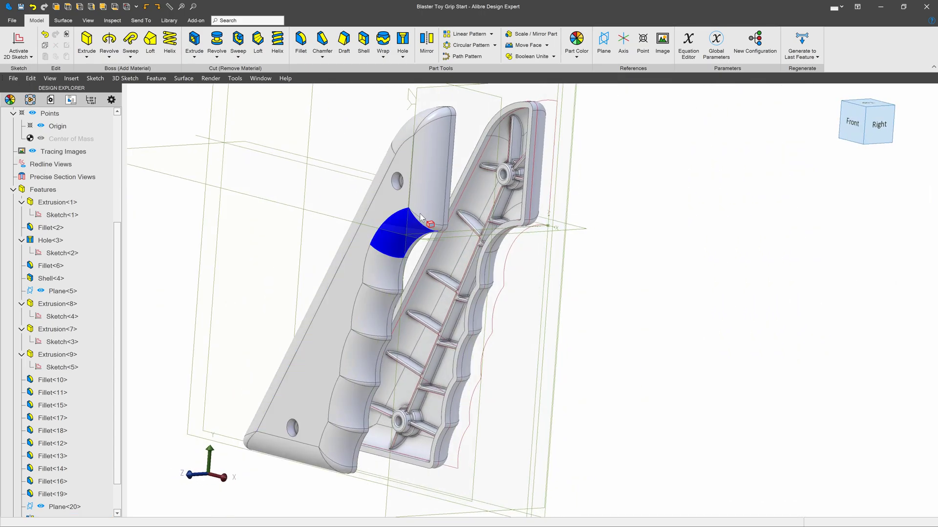
pyautogui.scroll(5, 396, 187)
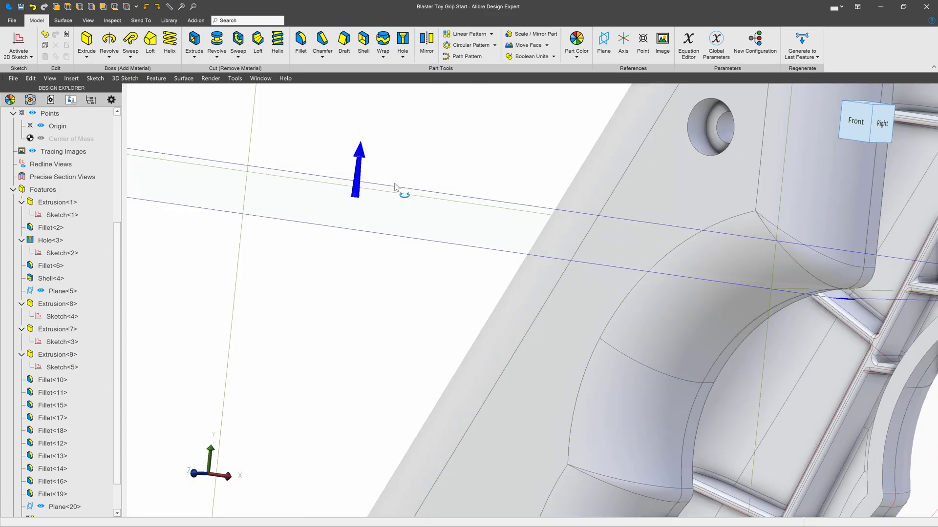
pyautogui.moveTo(396, 187); pyautogui.dragTo(438, 199, button='middle')
pyautogui.scroll(4, 592, 185)
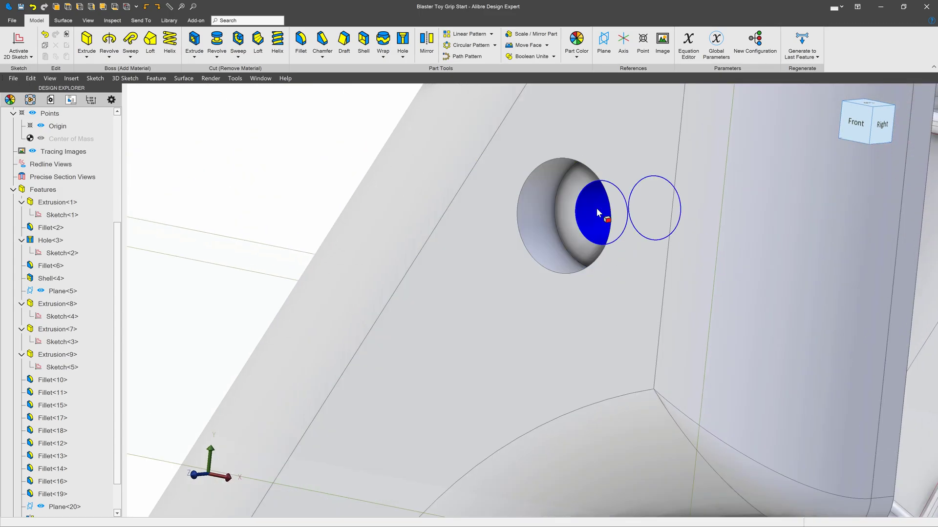
# Start Remove Face and select the screw hole's inner, outer and boss ring faces
pyautogui.click(546, 45)
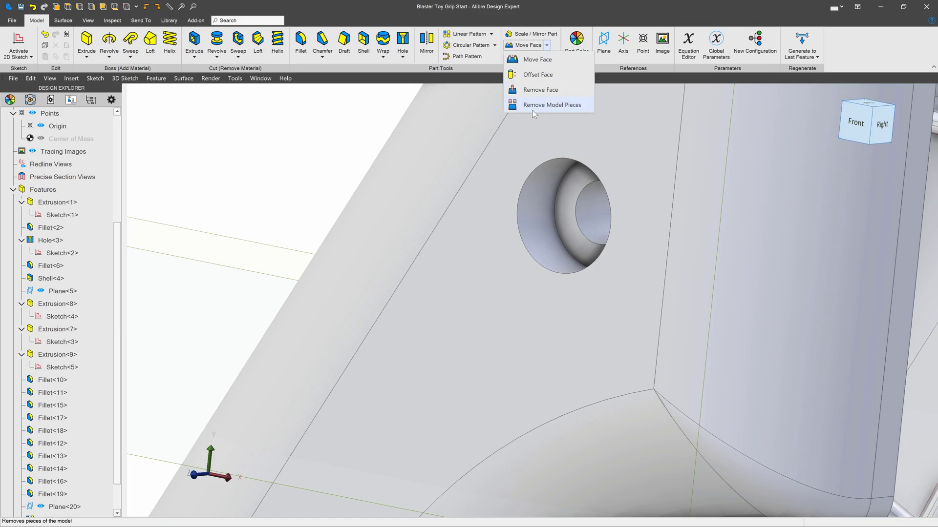
pyautogui.click(539, 90)
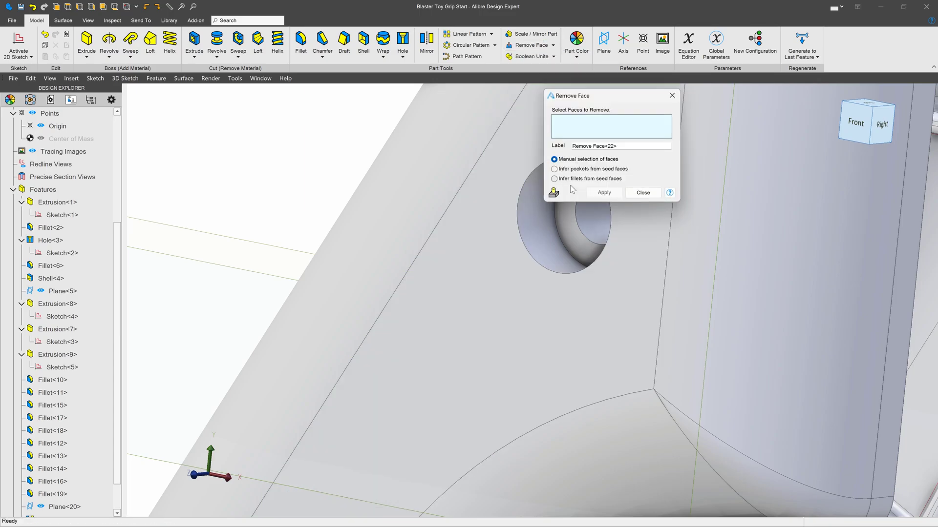
pyautogui.click(586, 232)
pyautogui.click(544, 233)
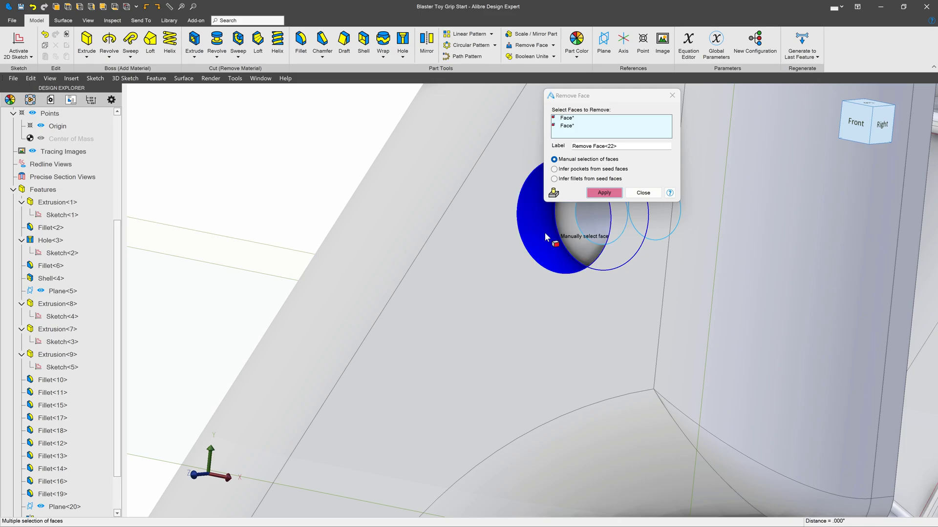
pyautogui.click(450, 254)
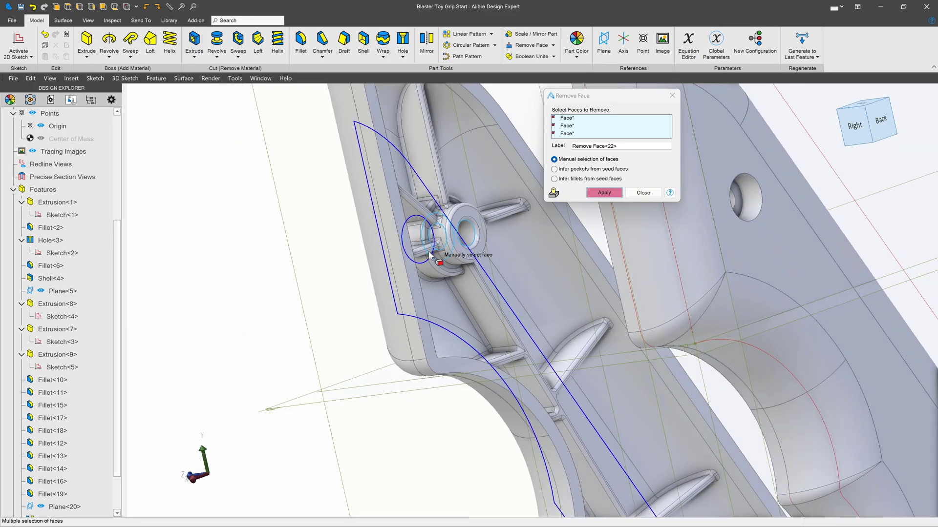
pyautogui.scroll(5, 470, 230)
pyautogui.click(502, 233)
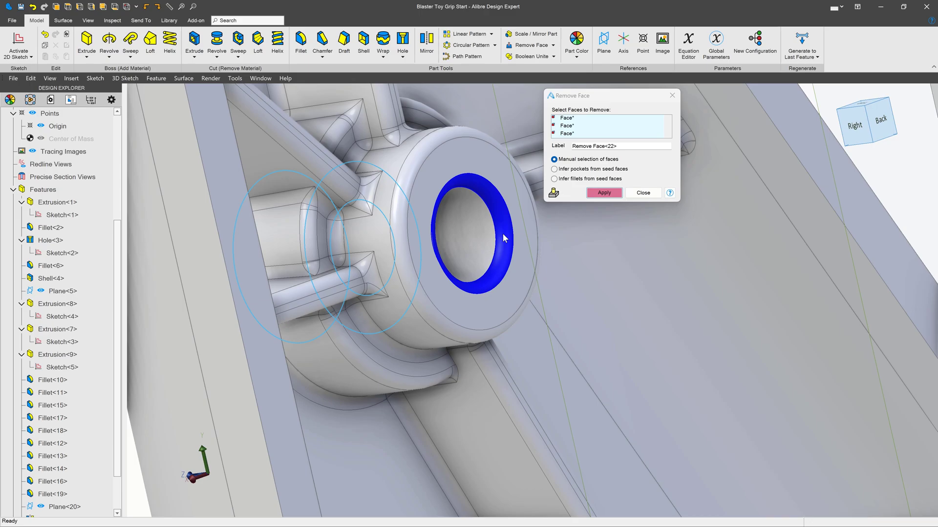
# Add the hole's bottom and outer side faces, then apply Remove Face<22>
pyautogui.scroll(-10, 432, 181)
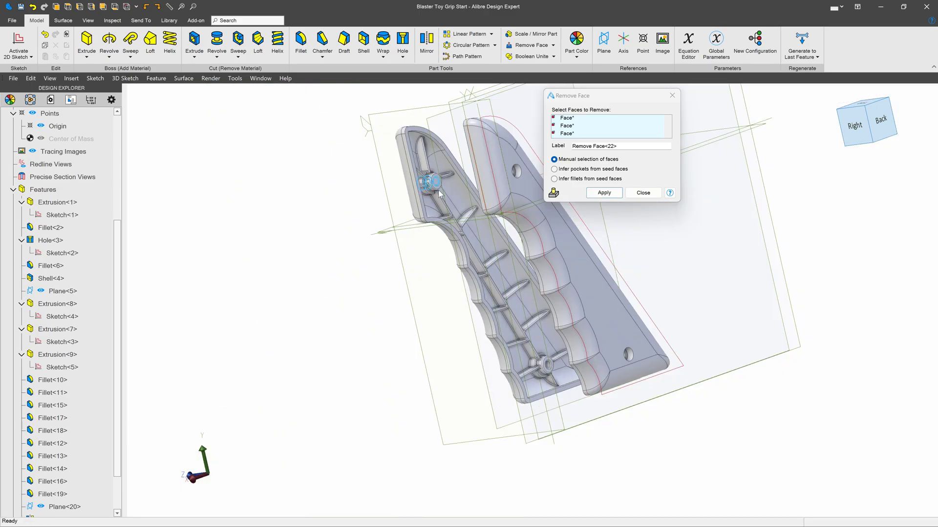
pyautogui.scroll(10, 555, 371)
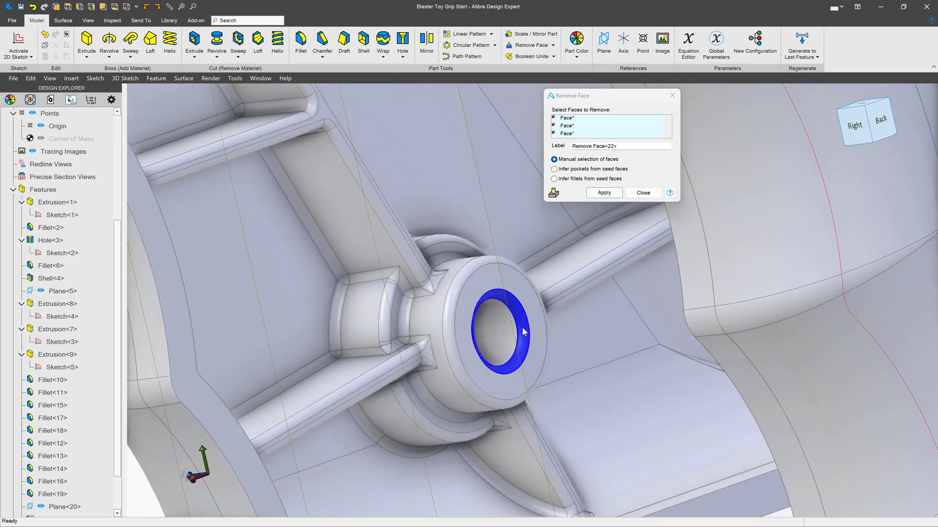
pyautogui.click(499, 323)
pyautogui.moveTo(484, 339); pyautogui.dragTo(503, 318, button='middle')
pyautogui.scroll(3, 502, 318)
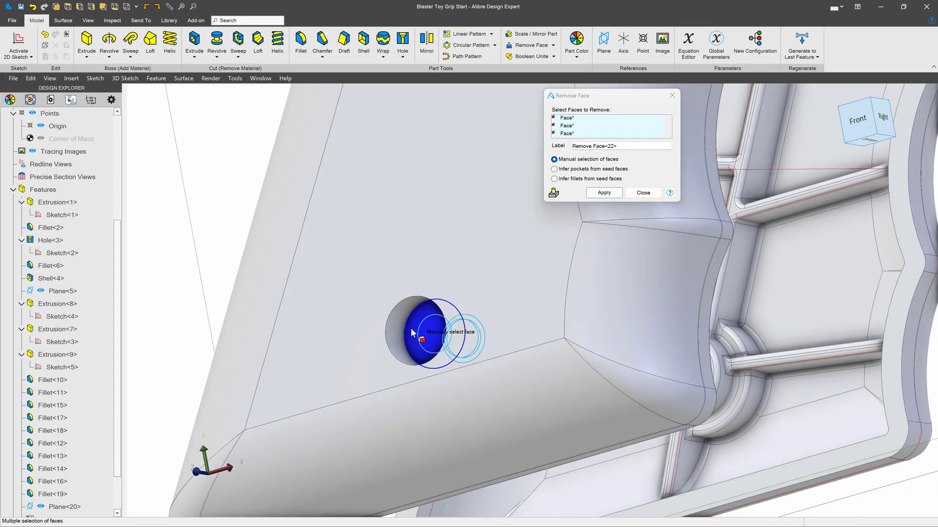
pyautogui.click(410, 328)
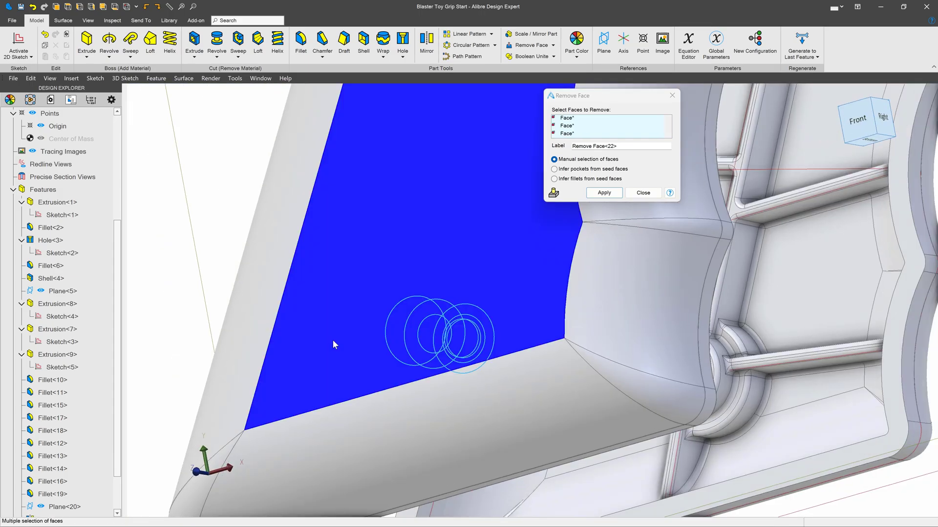
pyautogui.scroll(-5, 333, 340)
pyautogui.moveTo(368, 294); pyautogui.dragTo(391, 242, button='middle')
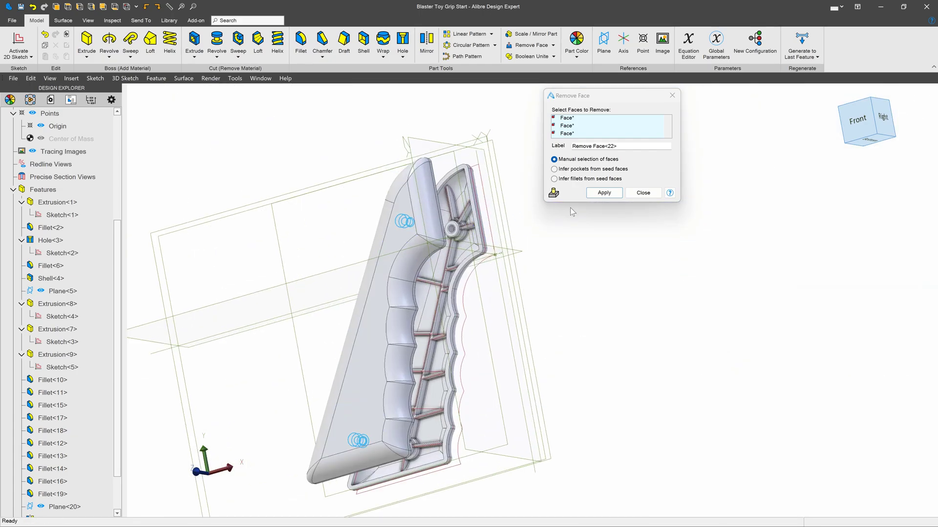
pyautogui.click(604, 193)
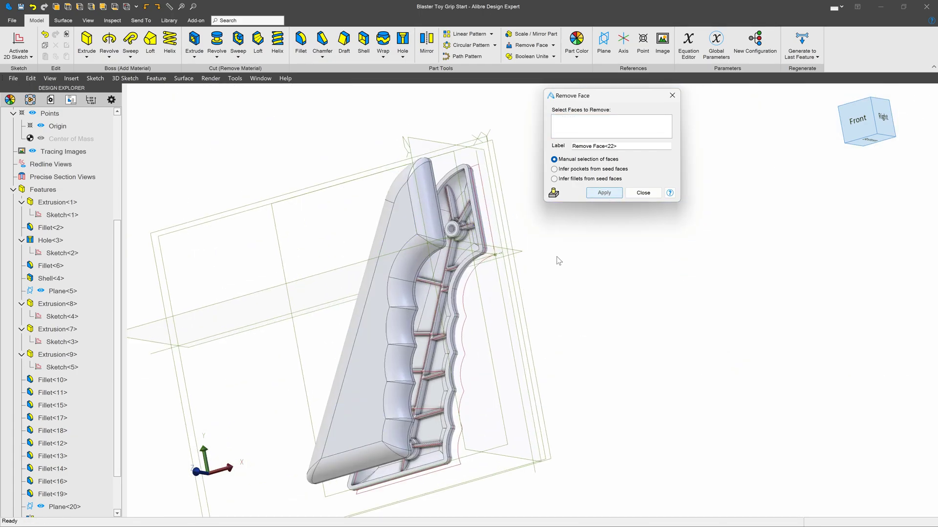
# Close Remove Face, orbit to the grip's open inner side, and select its flat rim face
pyautogui.click(643, 192)
pyautogui.scroll(3, 454, 288)
pyautogui.scroll(-3, 515, 303)
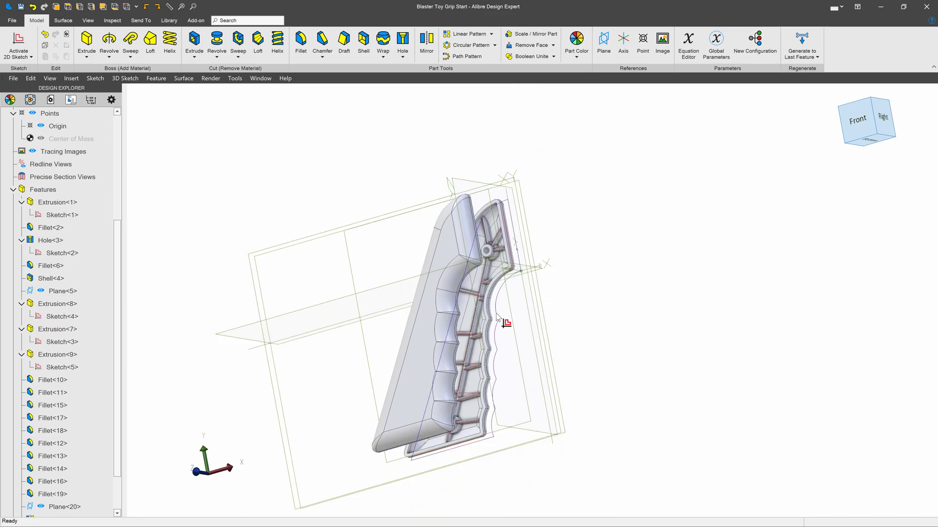
pyautogui.scroll(3, 510, 293)
pyautogui.moveTo(511, 284); pyautogui.dragTo(498, 262, button='middle')
pyautogui.scroll(4, 399, 239)
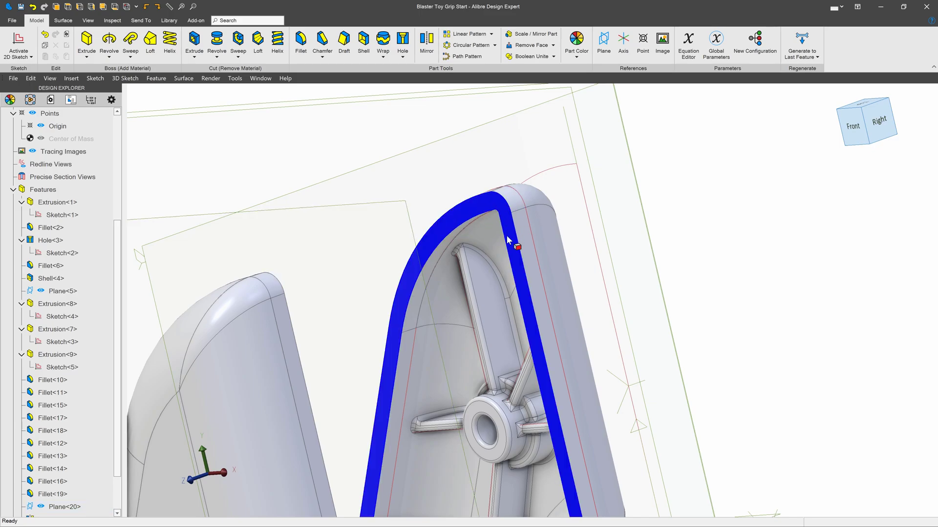
pyautogui.click(480, 211)
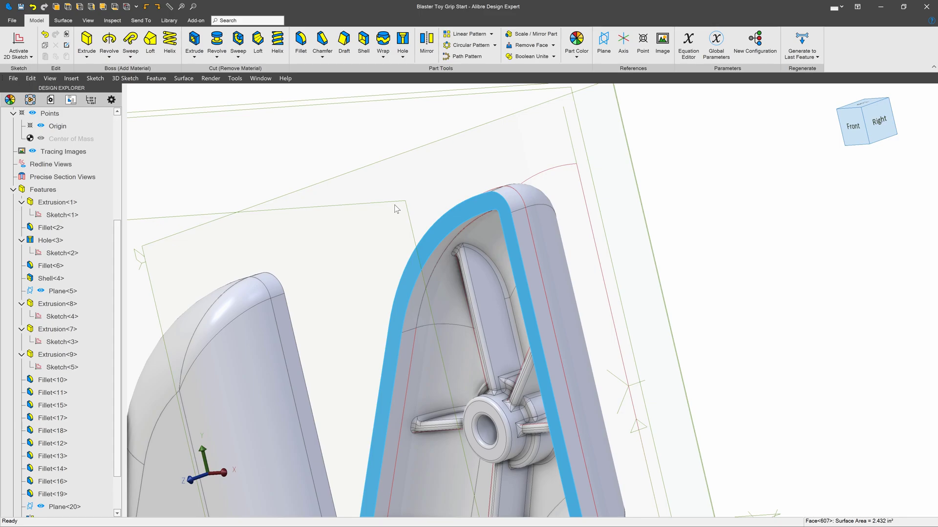
pyautogui.scroll(2, 461, 233)
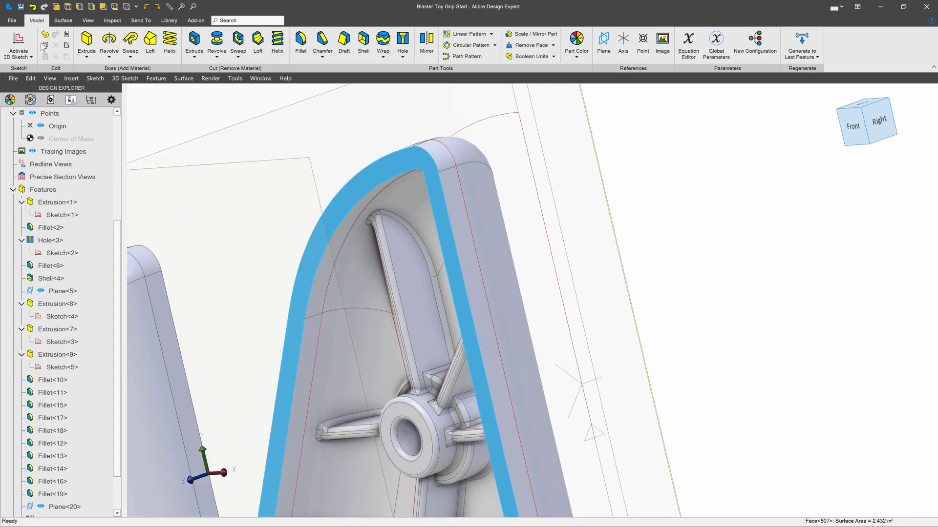
# Start a 2D sketch on the rim face and project its edges with association
pyautogui.click(19, 42)
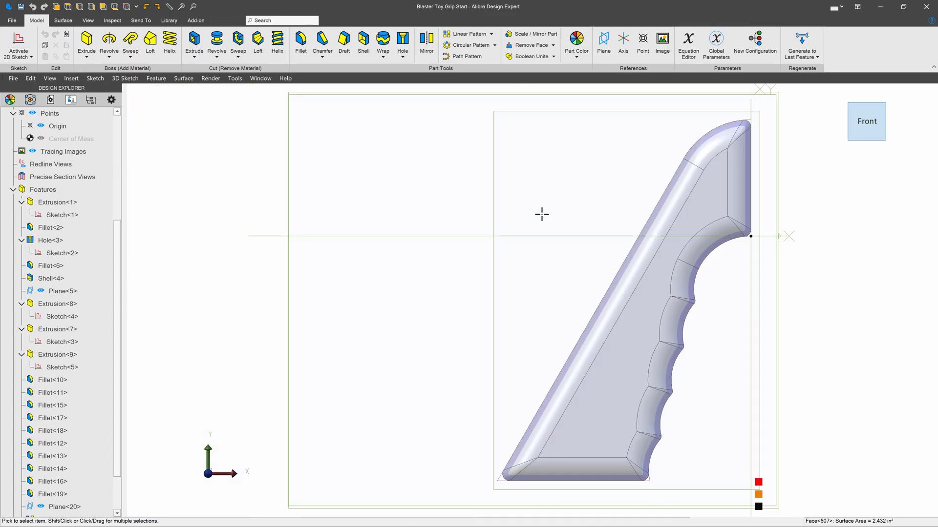
pyautogui.scroll(5, 708, 125)
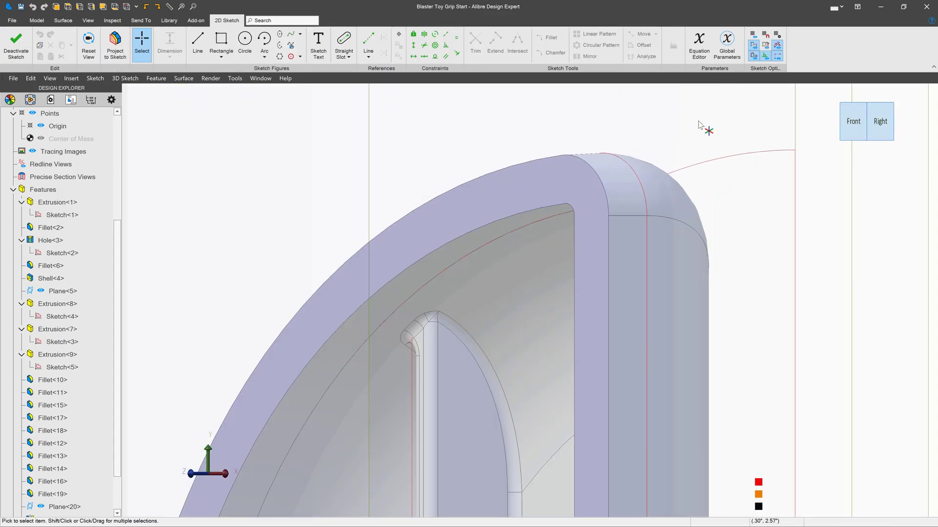
pyautogui.click(115, 43)
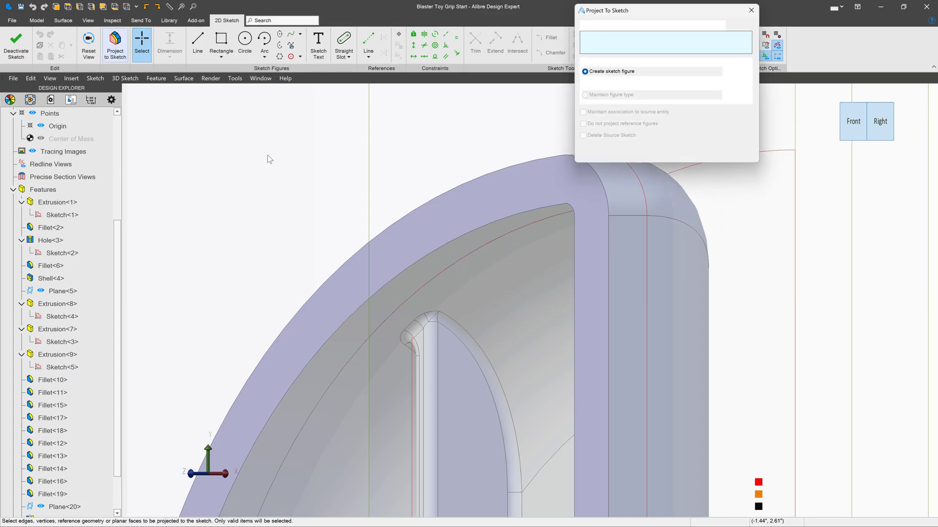
pyautogui.click(471, 215)
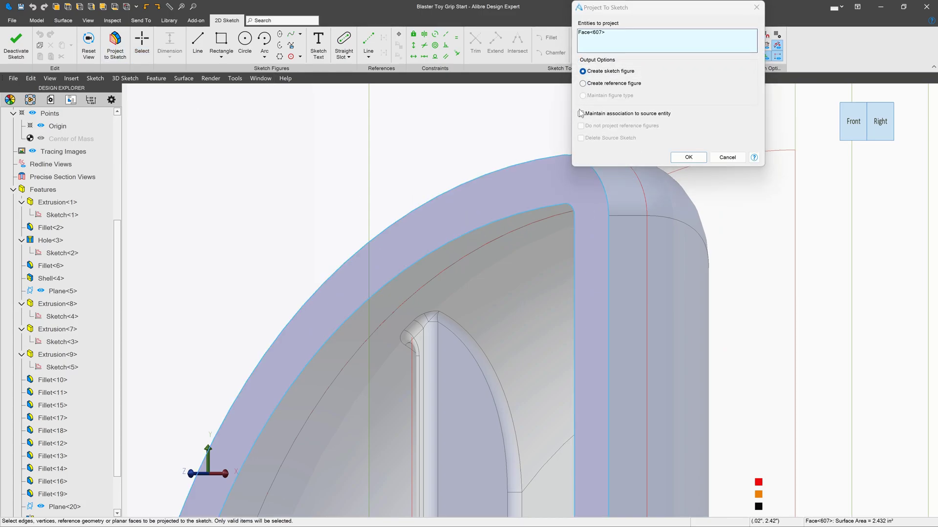
pyautogui.click(581, 114)
pyautogui.click(687, 156)
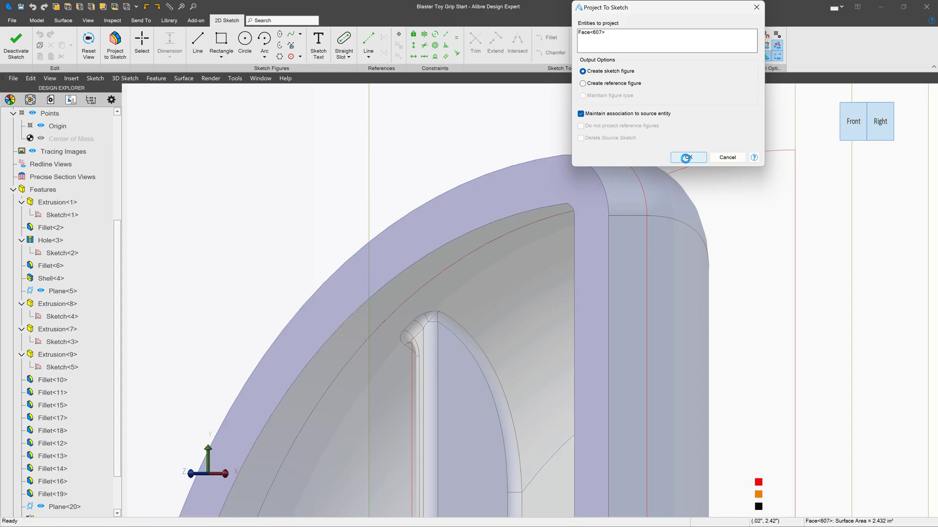
# Chain-select the inner curve loop and convert it to reference figures
pyautogui.rightClick(502, 218)
pyautogui.click(532, 246)
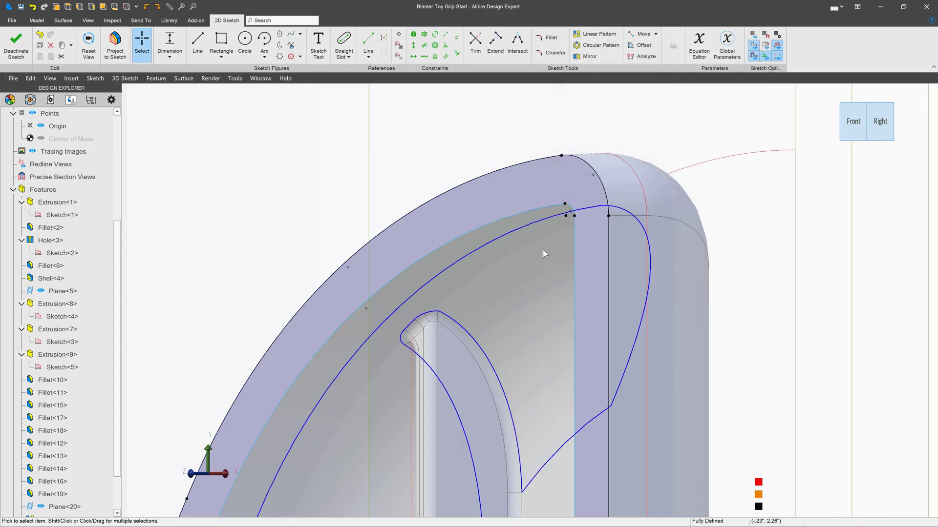
pyautogui.rightClick(517, 215)
pyautogui.click(549, 460)
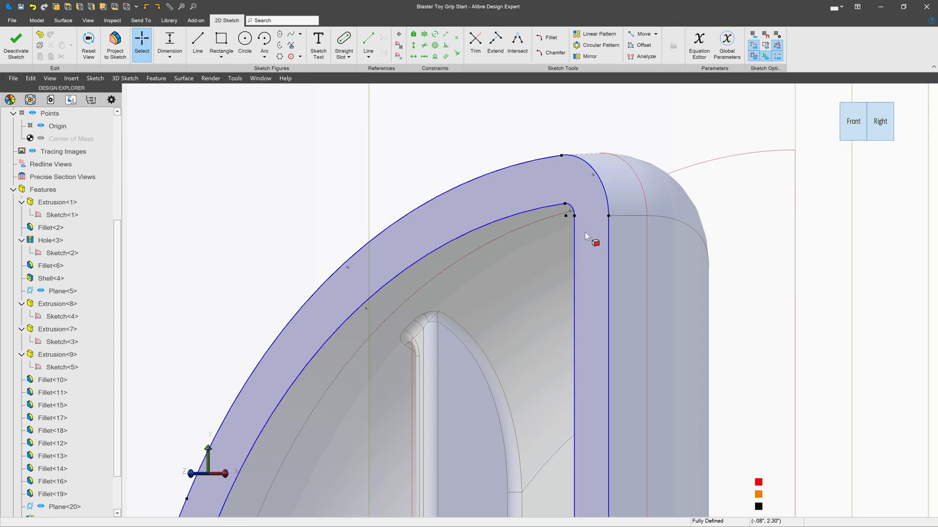
# Offset the outer arc by .0625" with Flip direction checked
pyautogui.click(641, 44)
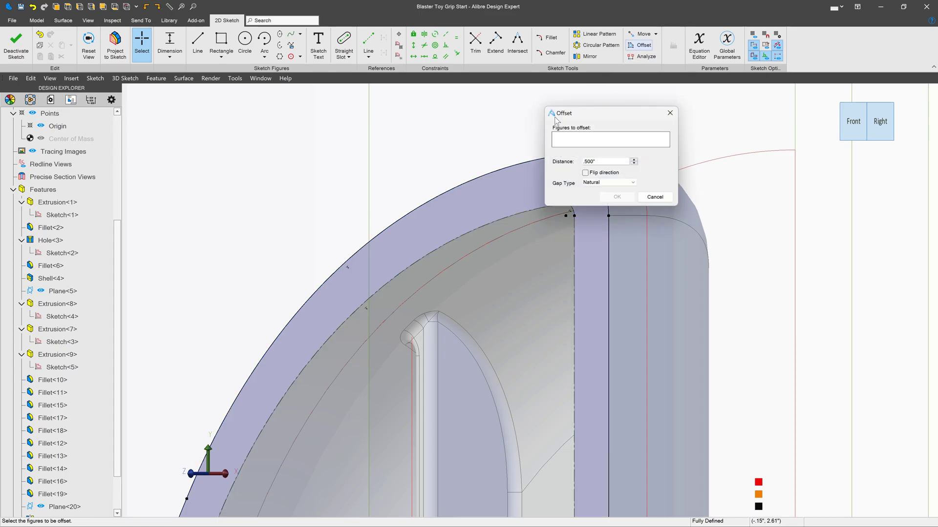
pyautogui.click(500, 169)
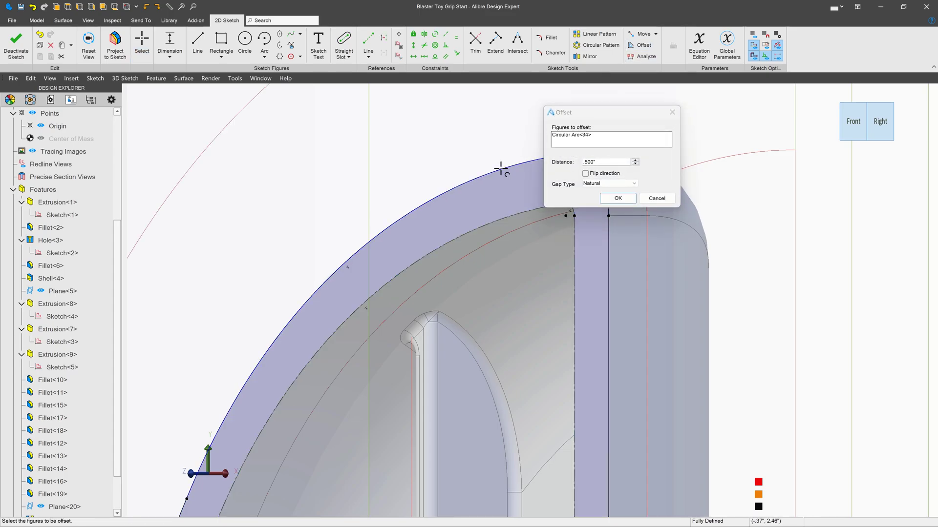
pyautogui.doubleClick(604, 163)
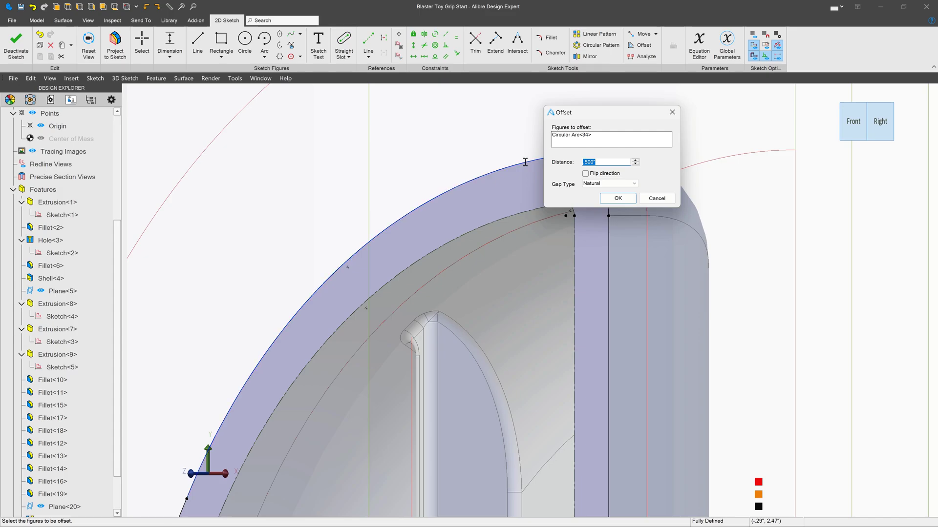
pyautogui.click(599, 145)
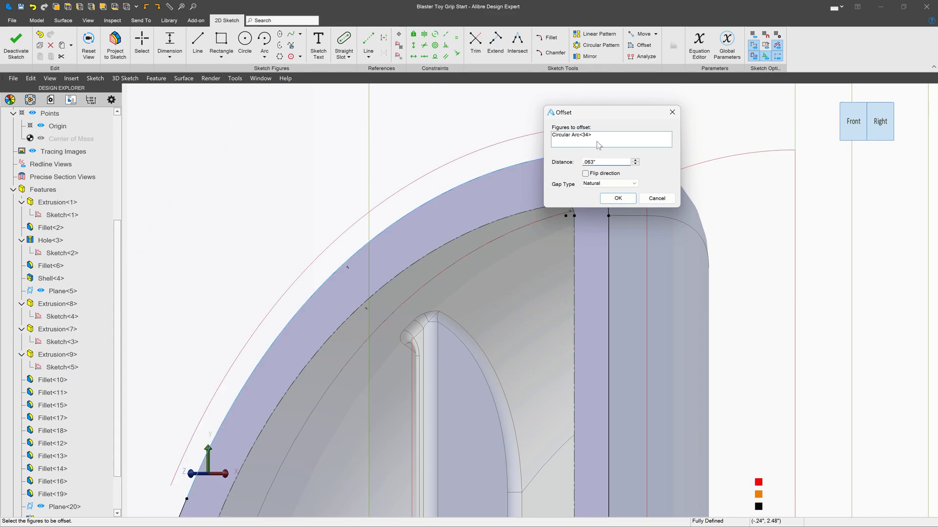
pyautogui.click(586, 175)
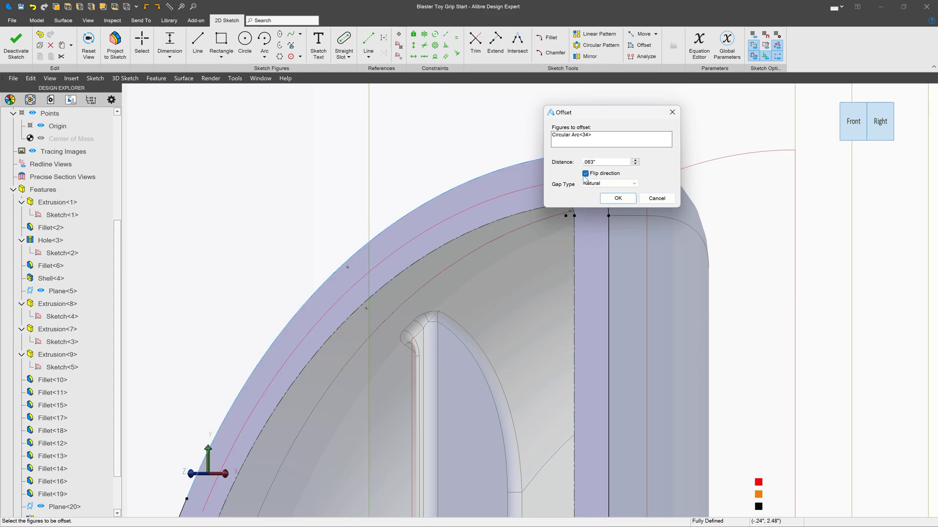
pyautogui.scroll(-3, 251, 278)
pyautogui.scroll(3, 427, 181)
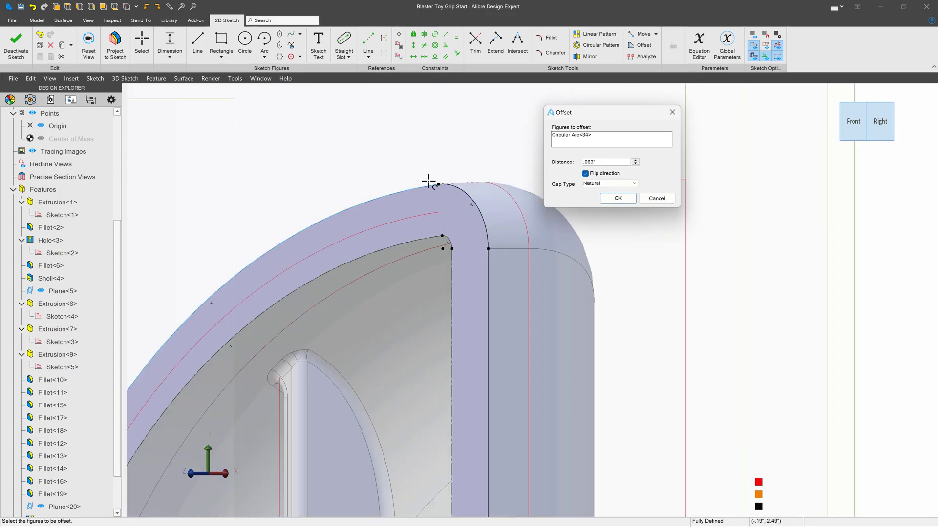
# Chain-select the outer edge so Circular Arc<31> and Line<32> are both offset
pyautogui.rightClick(446, 184)
pyautogui.click(469, 203)
pyautogui.click(469, 188)
pyautogui.scroll(-2, 424, 132)
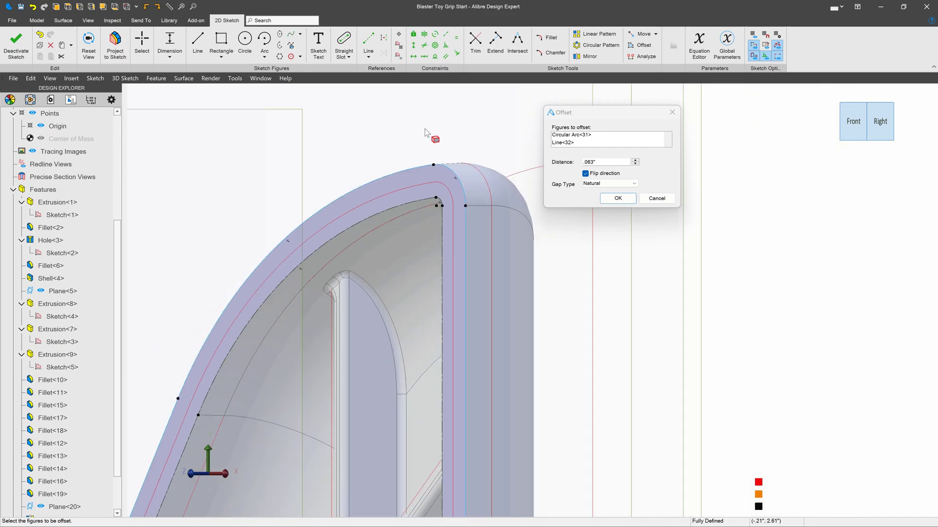
pyautogui.scroll(-2, 424, 132)
pyautogui.scroll(4, 391, 157)
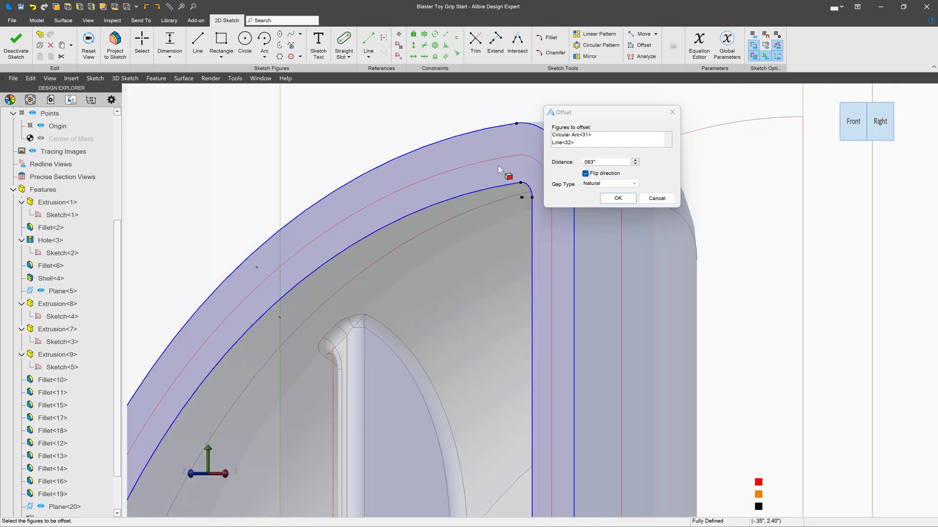
# Commit the .063" inward offset of the outer arc and line, then clear the selection
pyautogui.click(614, 201)
pyautogui.scroll(-2, 502, 153)
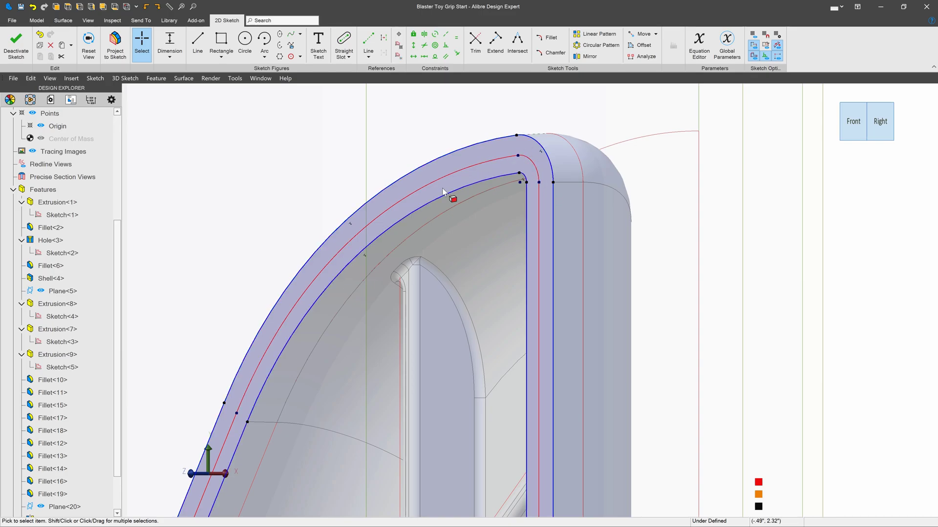
pyautogui.press('Delete')
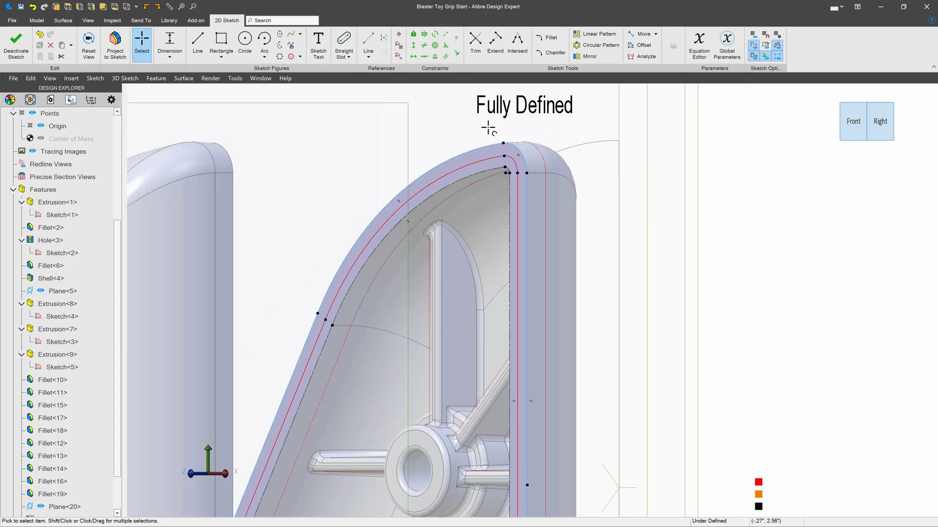
pyautogui.scroll(3, 488, 128)
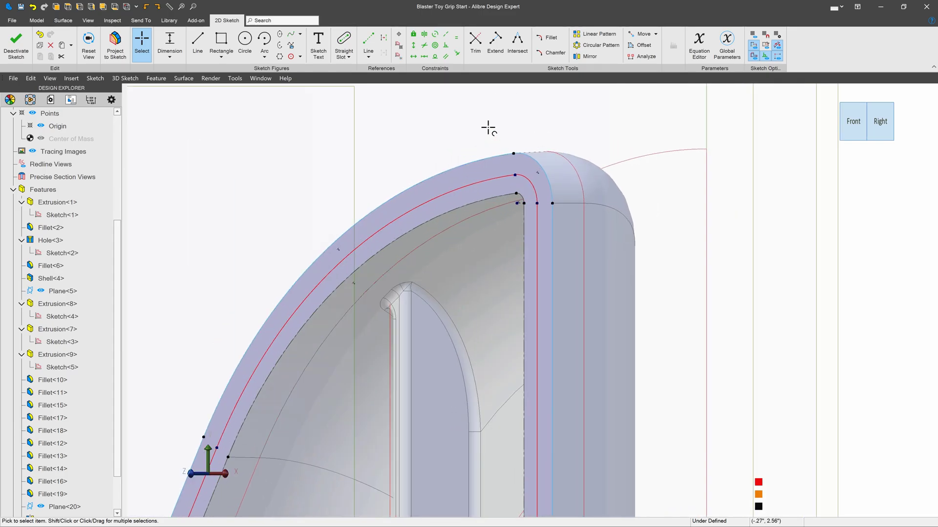
pyautogui.rightClick(451, 116)
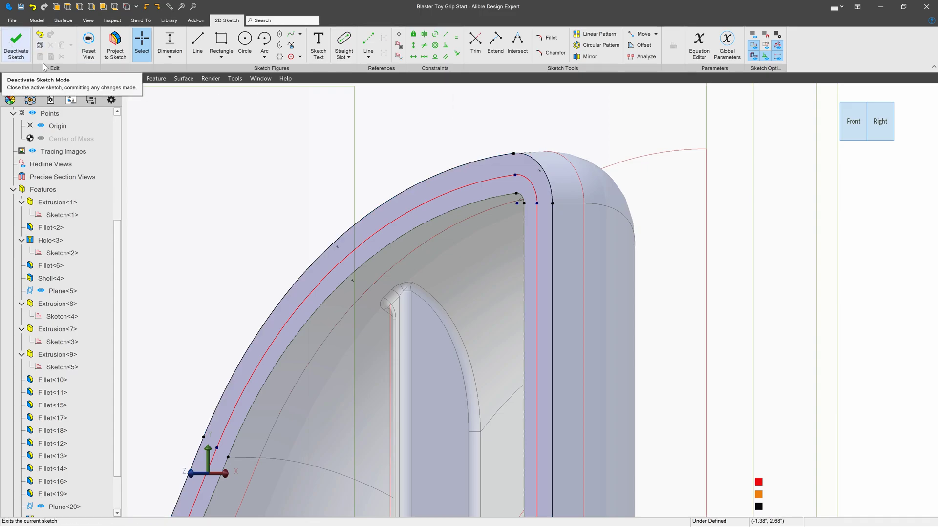
pyautogui.rightClick(534, 162)
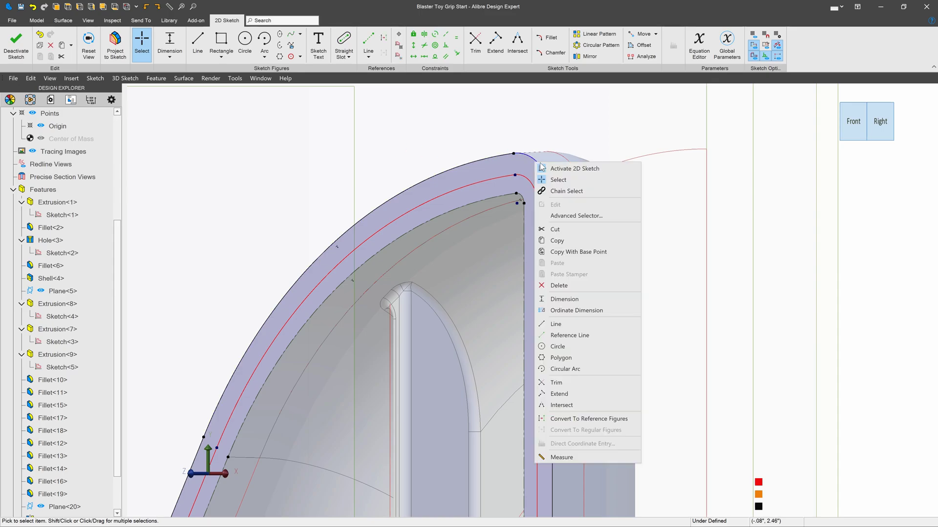
# Add a .063" offset of the chained edge on the outside, unflipped
pyautogui.click(566, 191)
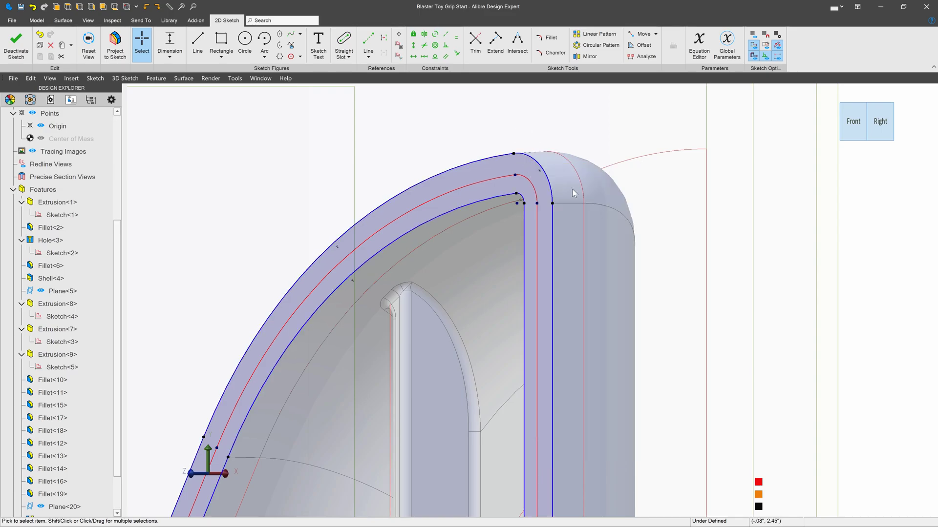
pyautogui.click(637, 45)
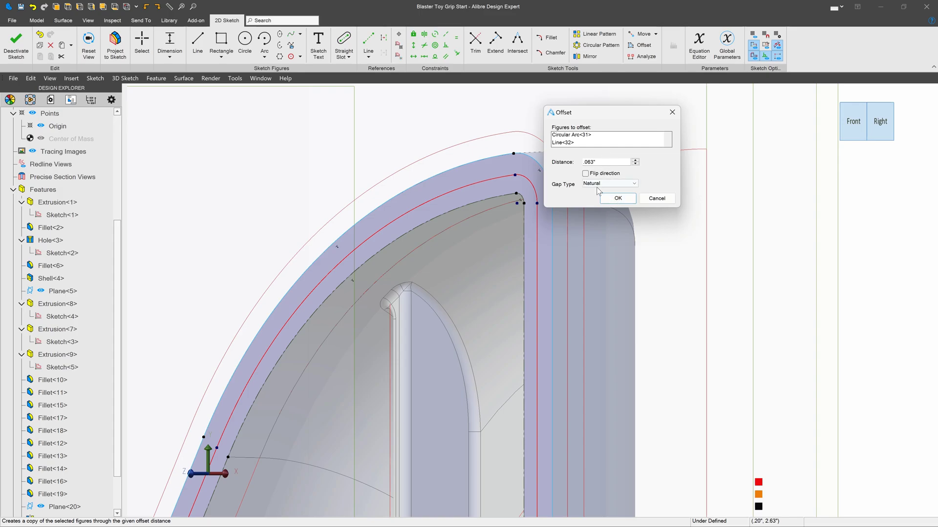
pyautogui.click(618, 198)
# Convert the outer edge chain to reference figures and deactivate the sketch
pyautogui.rightClick(538, 167)
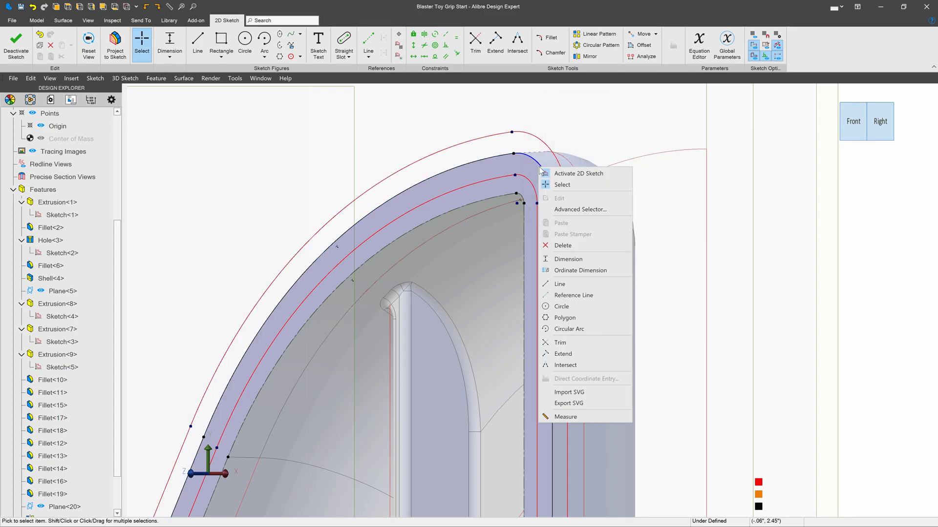
pyautogui.click(503, 155)
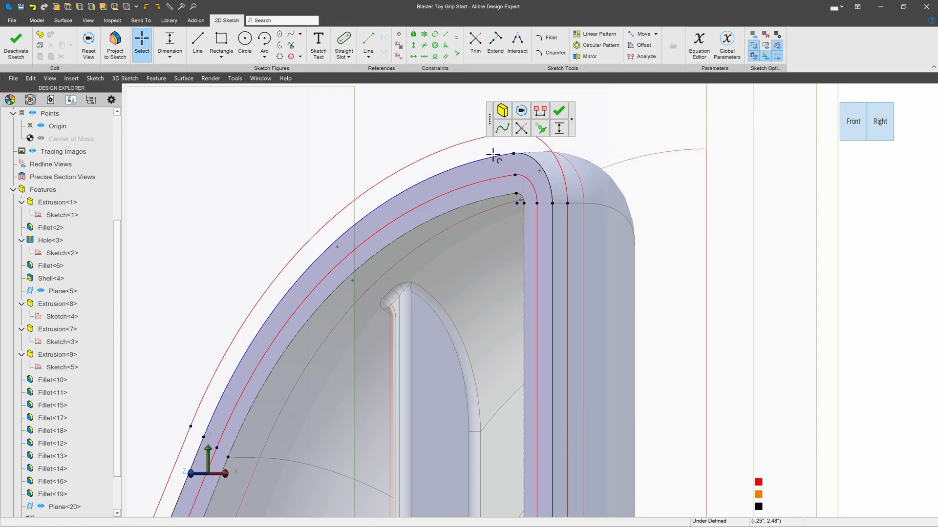
pyautogui.rightClick(493, 157)
pyautogui.click(525, 187)
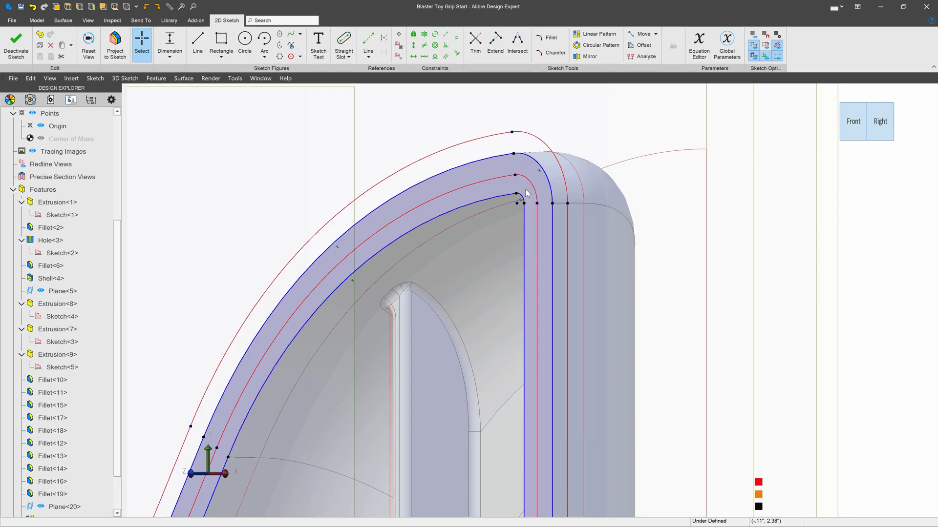
pyautogui.rightClick(476, 164)
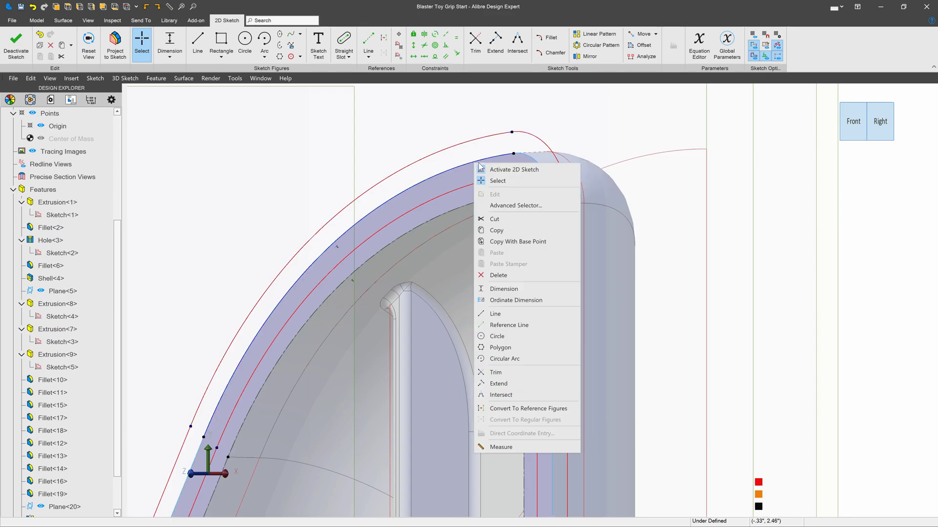
pyautogui.click(517, 413)
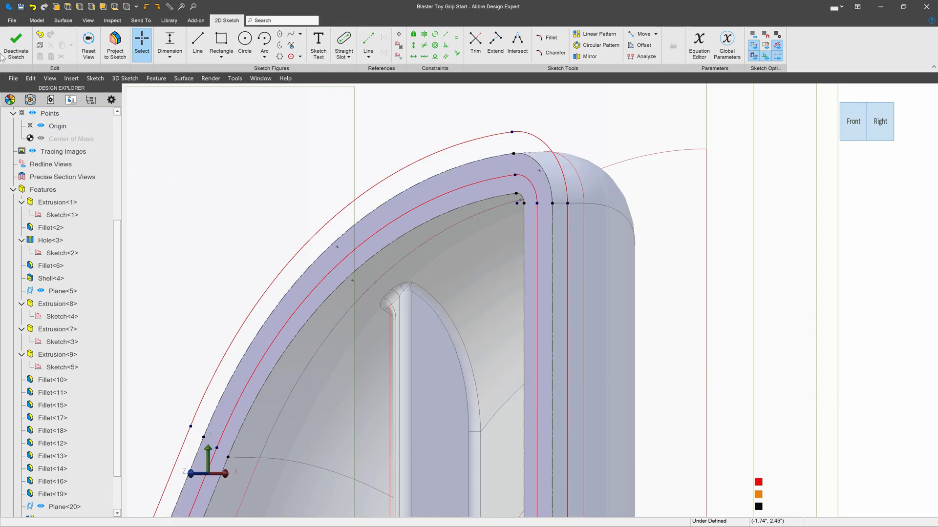
pyautogui.click(27, 49)
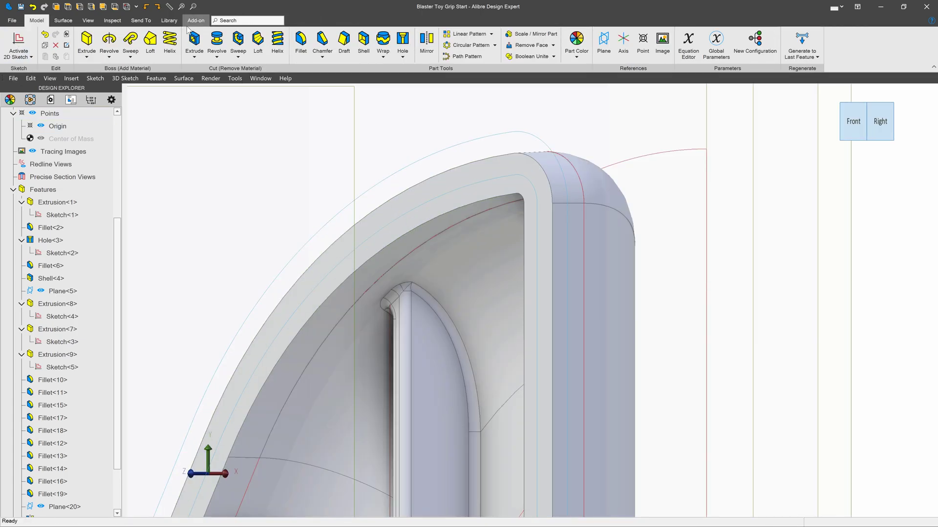
# Start an extrude cut of Sketch<6> with a depth of -.0625"
pyautogui.click(194, 43)
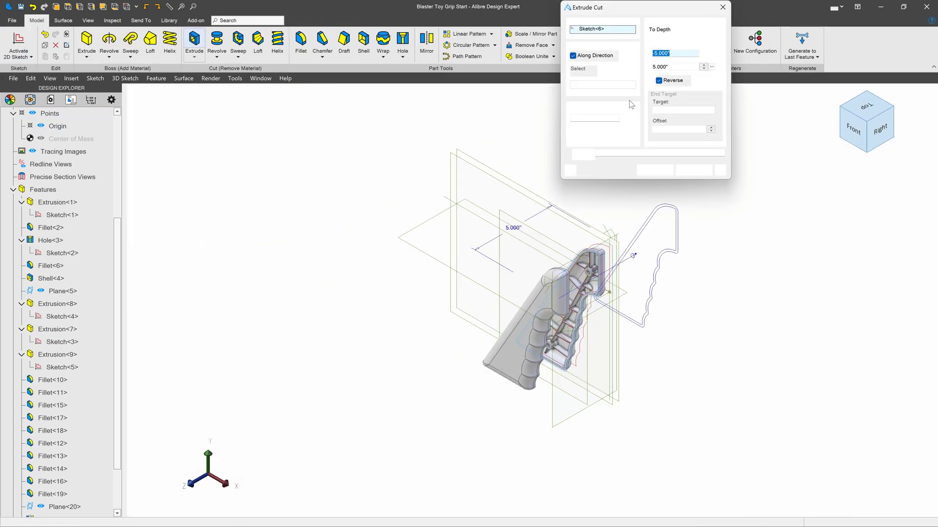
pyautogui.write('-.0')
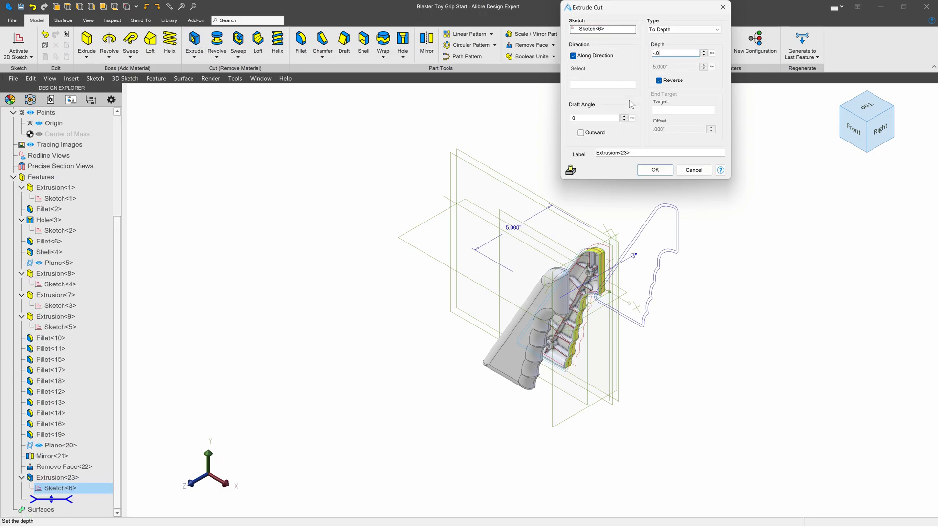
pyautogui.write('625')
pyautogui.scroll(5, 579, 256)
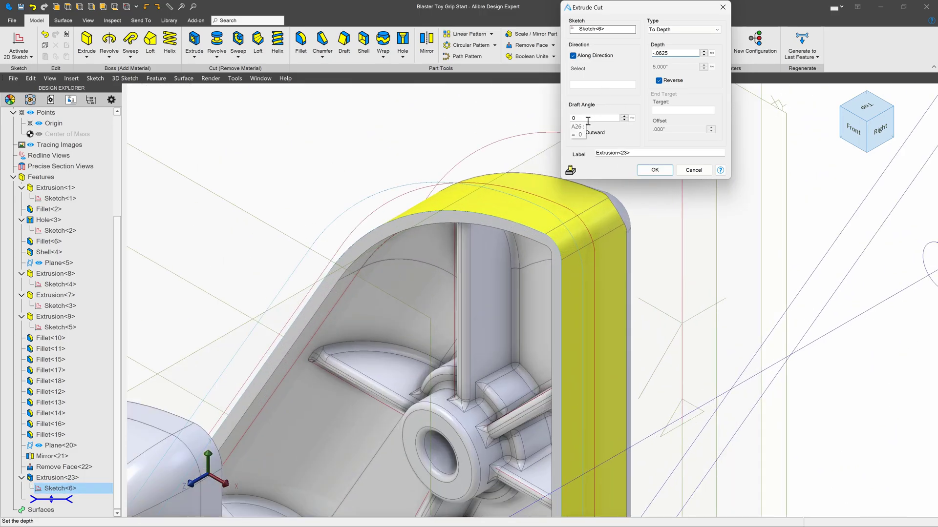
pyautogui.click(588, 119)
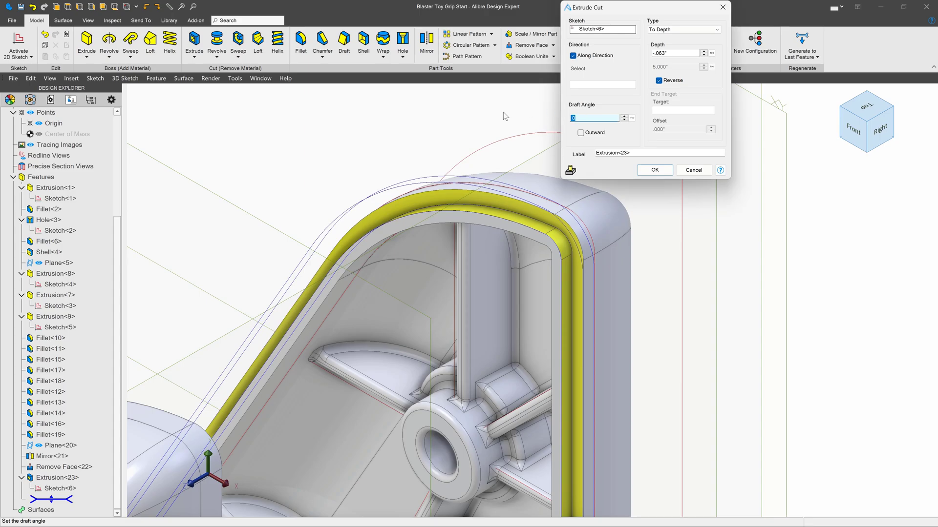
# Set a 3° inward draft (-3.00°), checking it from the Right view
pyautogui.write('3')
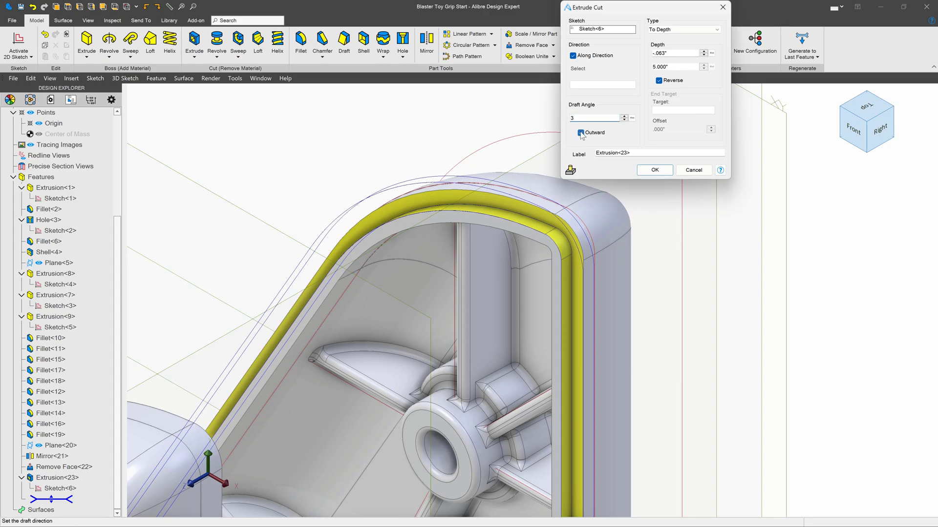
pyautogui.click(581, 133)
pyautogui.click(591, 135)
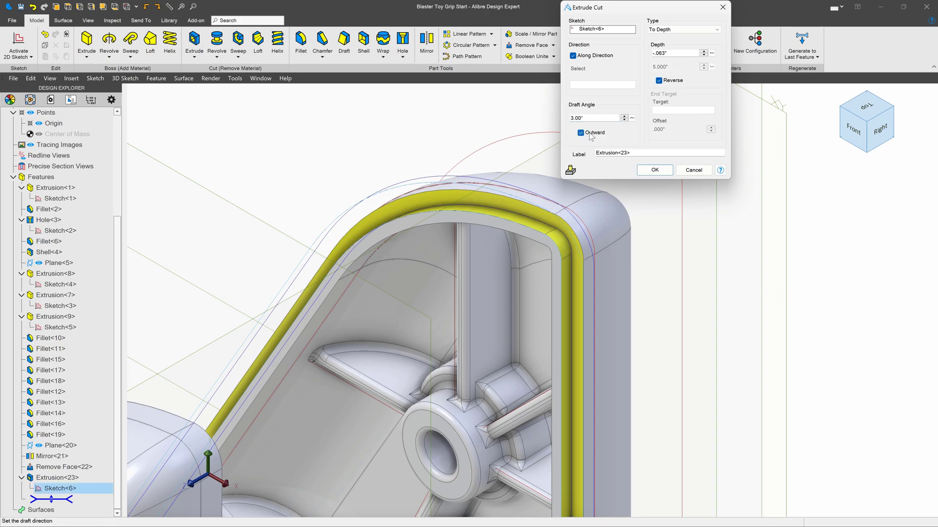
pyautogui.click(856, 143)
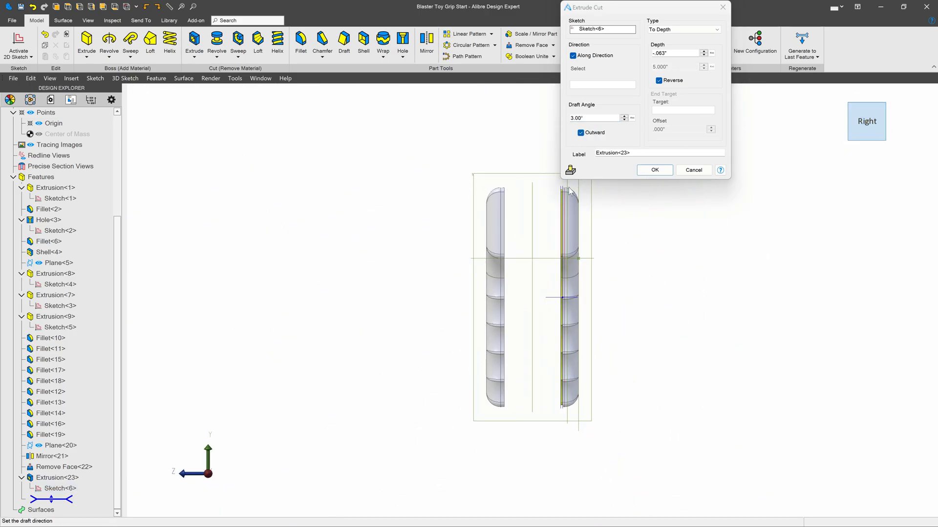
pyautogui.scroll(5, 566, 189)
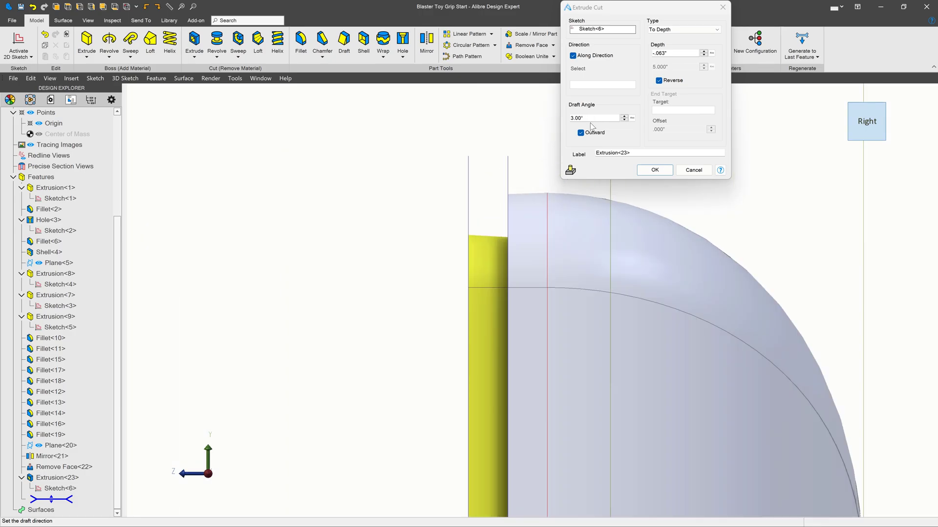
pyautogui.click(589, 131)
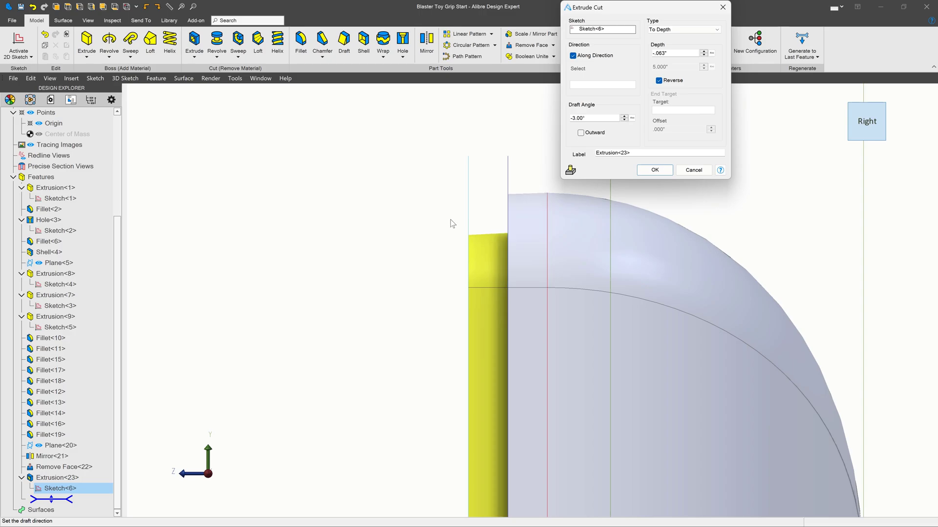
pyautogui.scroll(-5, 391, 195)
pyautogui.moveTo(379, 209); pyautogui.dragTo(358, 242, button='middle')
# Apply the drafted groove cut as Extrusion<23>
pyautogui.click(654, 170)
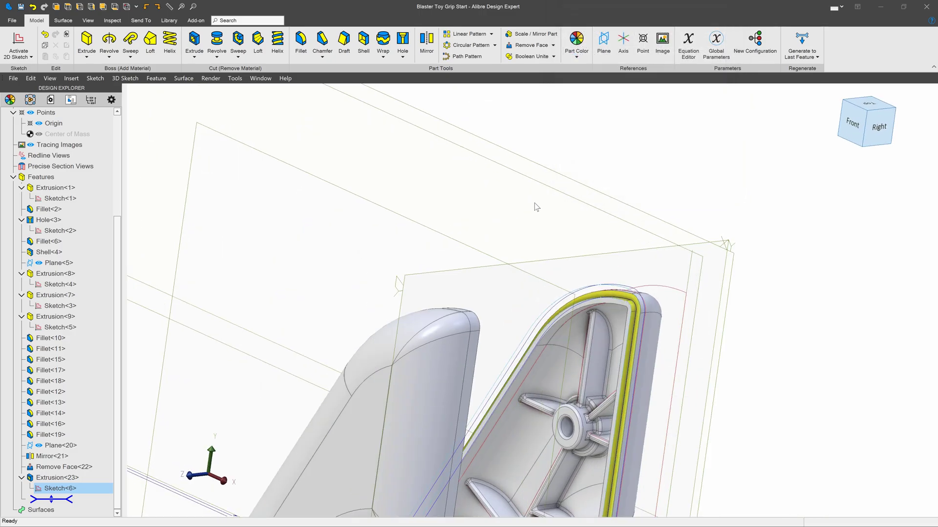
pyautogui.scroll(-5, 468, 191)
pyautogui.scroll(5, 492, 280)
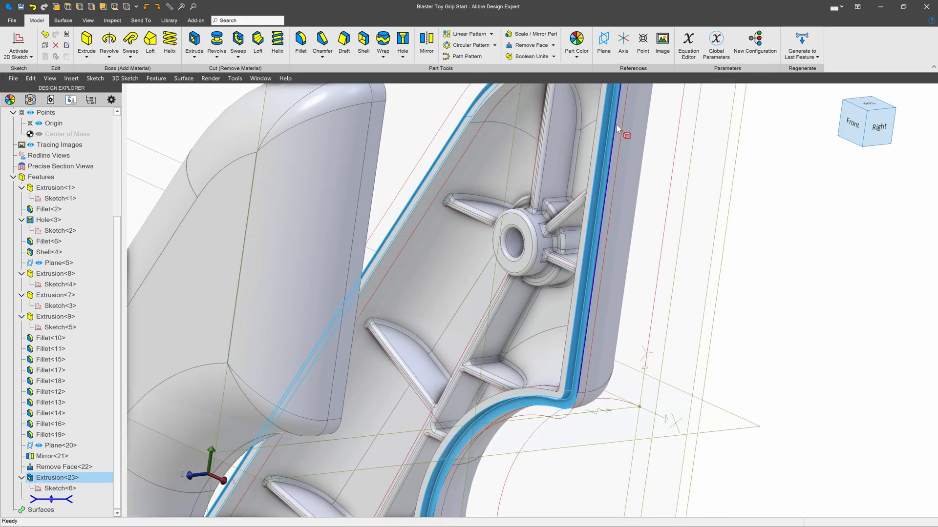
pyautogui.scroll(-3, 567, 270)
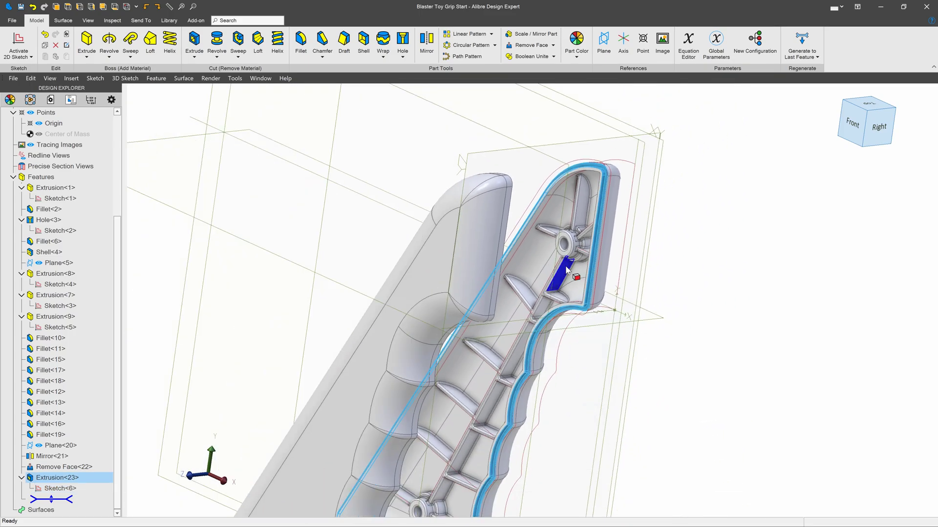
# Reorient the view and select the rim face of the left grip half
pyautogui.click(515, 172)
pyautogui.hotkey('ctrl', 'shift', 'l')
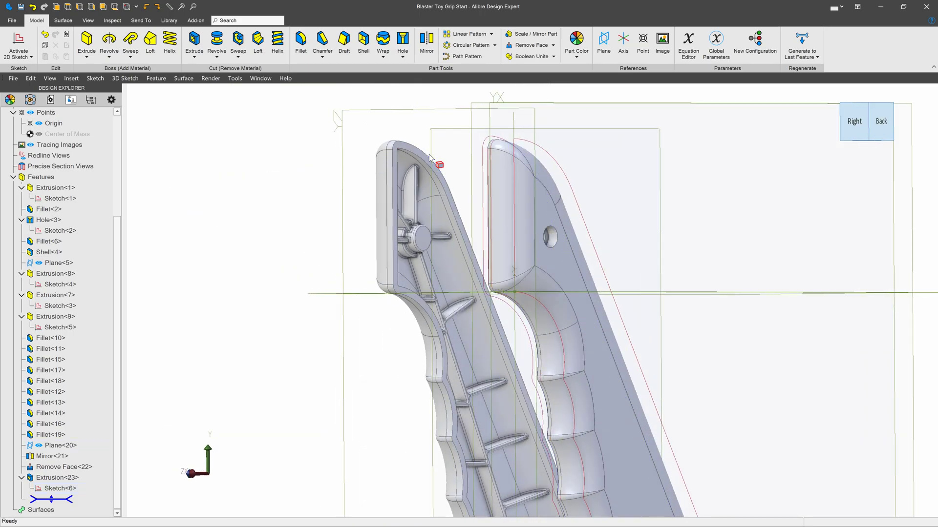
pyautogui.scroll(5, 429, 157)
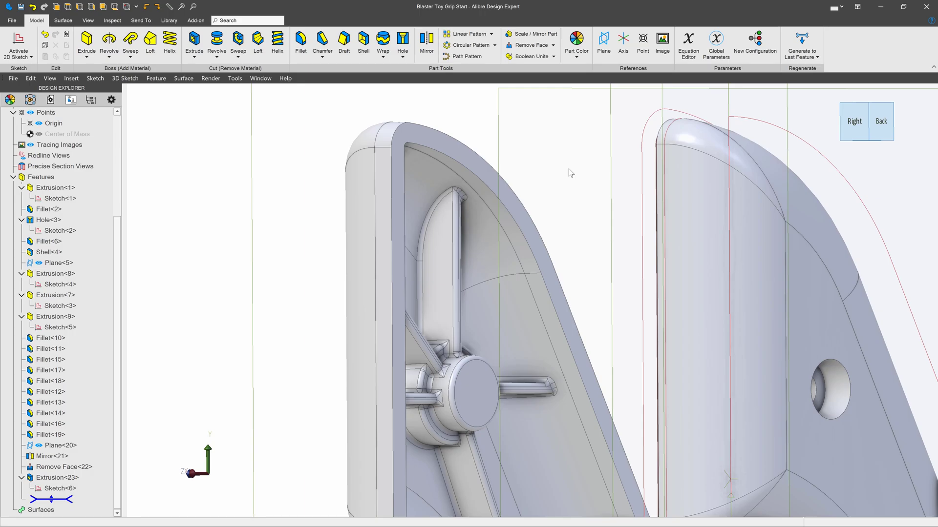
pyautogui.moveTo(547, 210); pyautogui.dragTo(595, 227, button='middle')
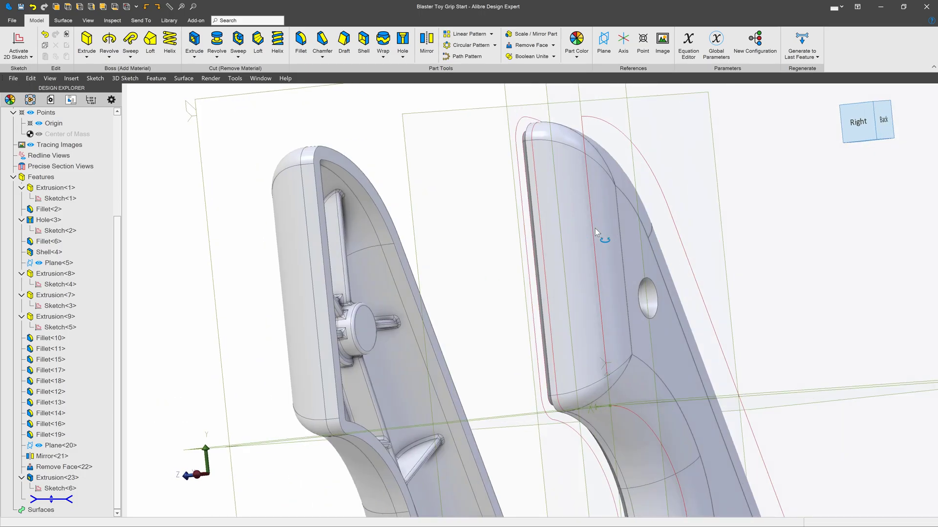
pyautogui.click(348, 167)
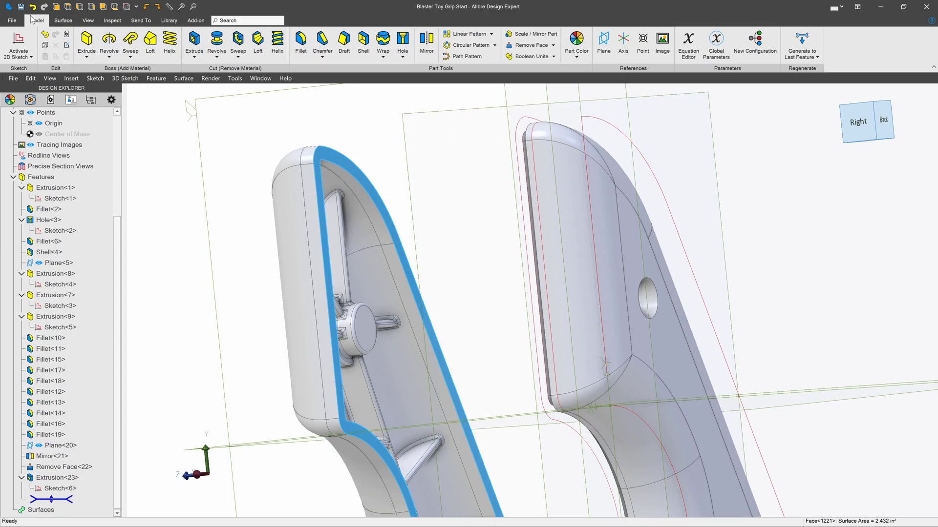
# Activate a 2D sketch on the rim face and project its outline as reference geometry
pyautogui.click(18, 43)
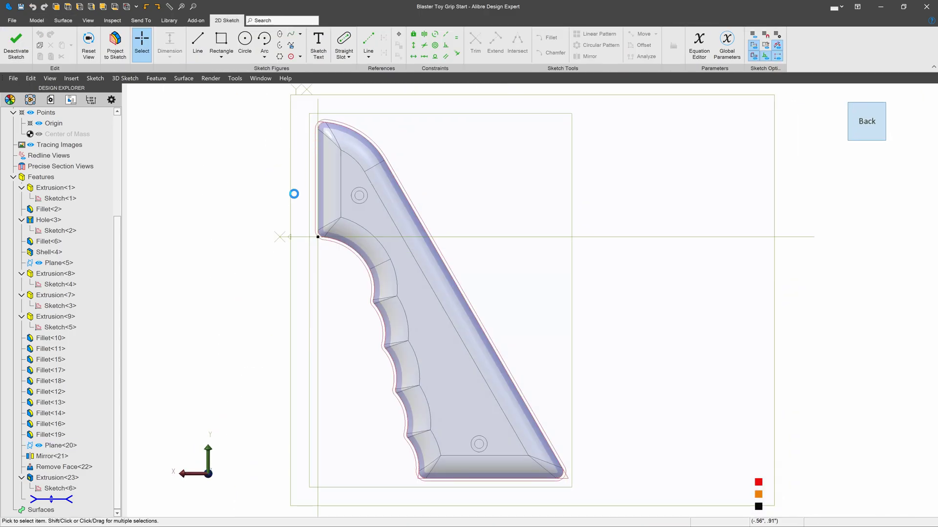
pyautogui.moveTo(294, 194); pyautogui.dragTo(235, 162, button='middle')
pyautogui.click(116, 44)
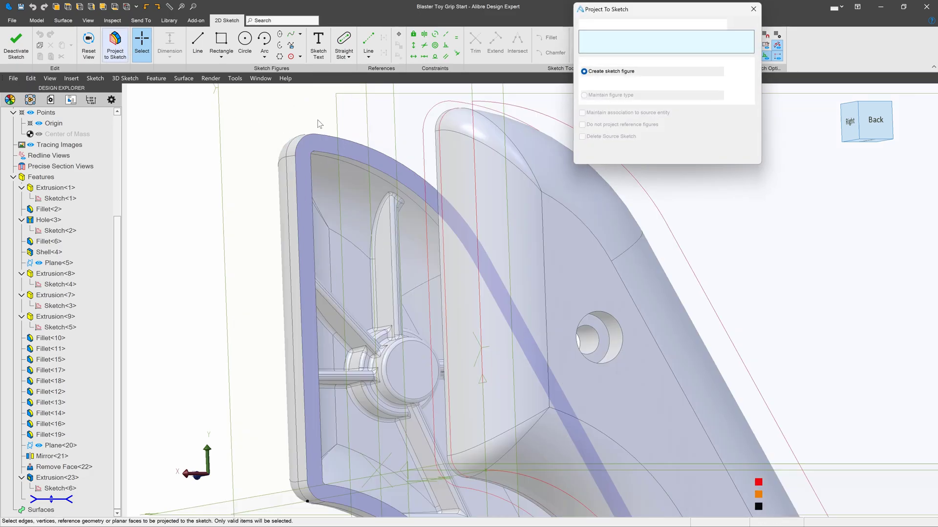
pyautogui.moveTo(337, 124)
pyautogui.mouseDown(button='middle')
pyautogui.moveTo(432, 191)
pyautogui.moveTo(449, 178)
pyautogui.moveTo(391, 152)
pyautogui.mouseUp(button='middle')
pyautogui.scroll(3, 385, 150)
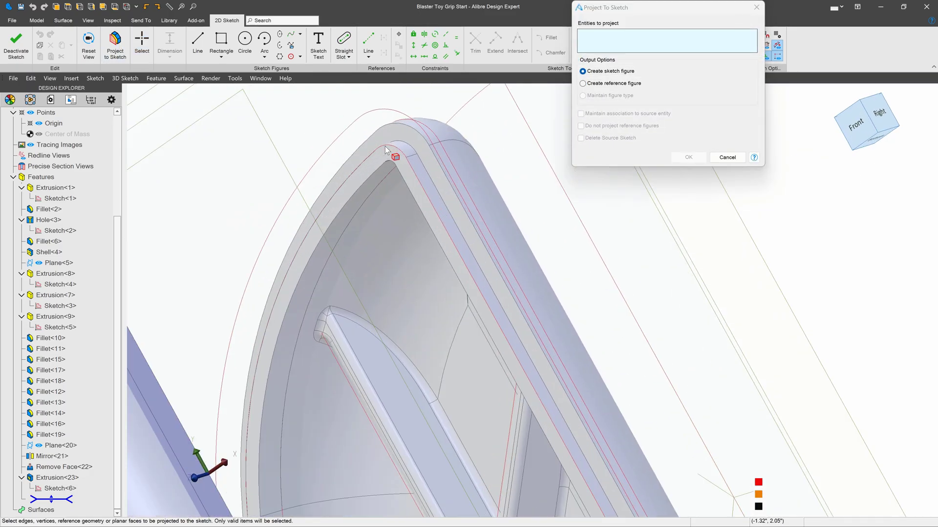
pyautogui.scroll(2, 386, 149)
pyautogui.click(384, 151)
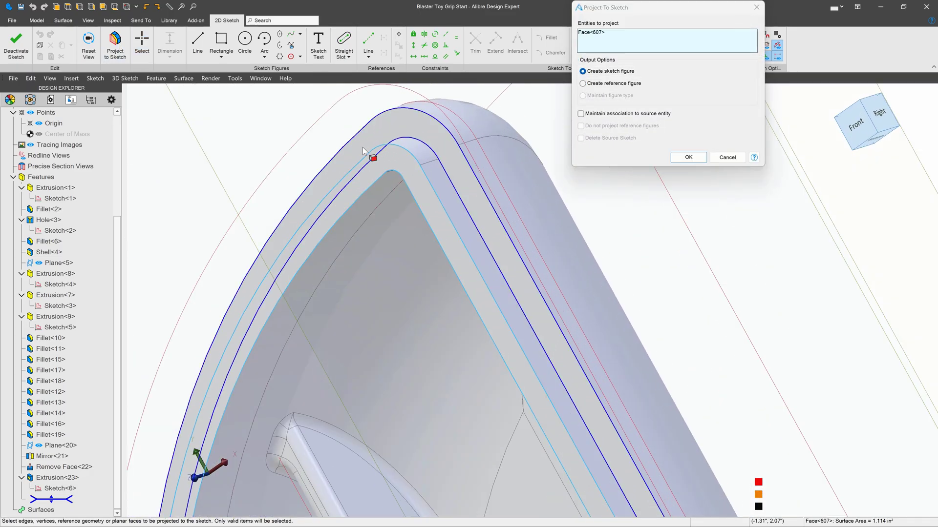
pyautogui.click(583, 83)
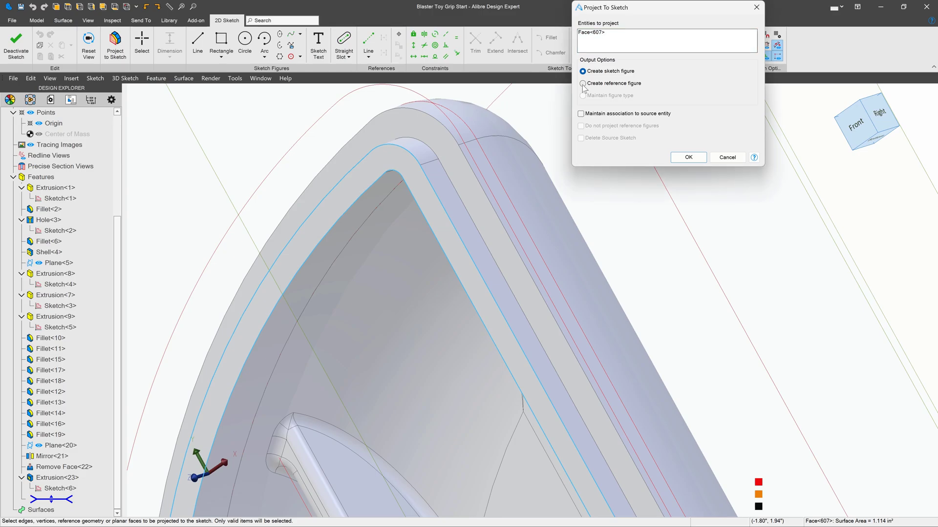
pyautogui.click(688, 157)
# Chain-select the projected curve and offset it by .01"
pyautogui.scroll(-5, 401, 180)
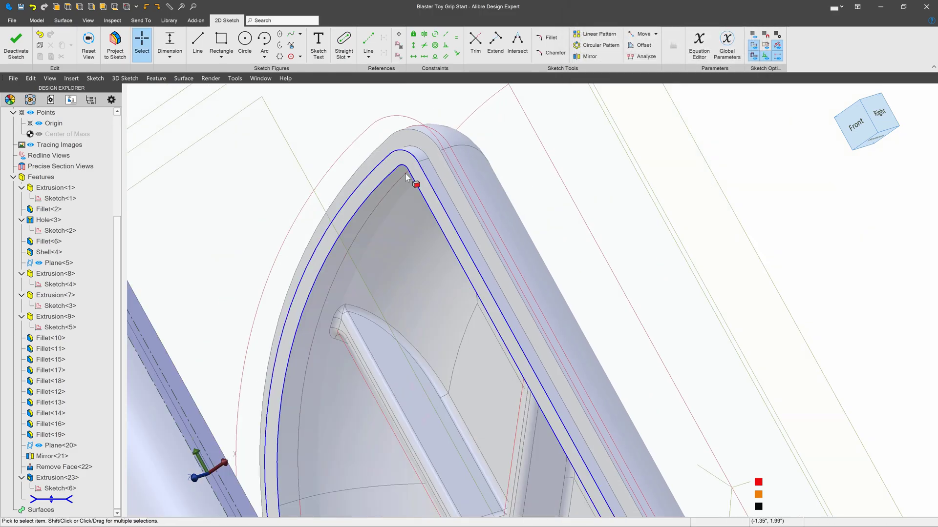
pyautogui.moveTo(374, 235); pyautogui.dragTo(333, 182, button='middle')
pyautogui.scroll(3, 333, 182)
pyautogui.scroll(1, 333, 182)
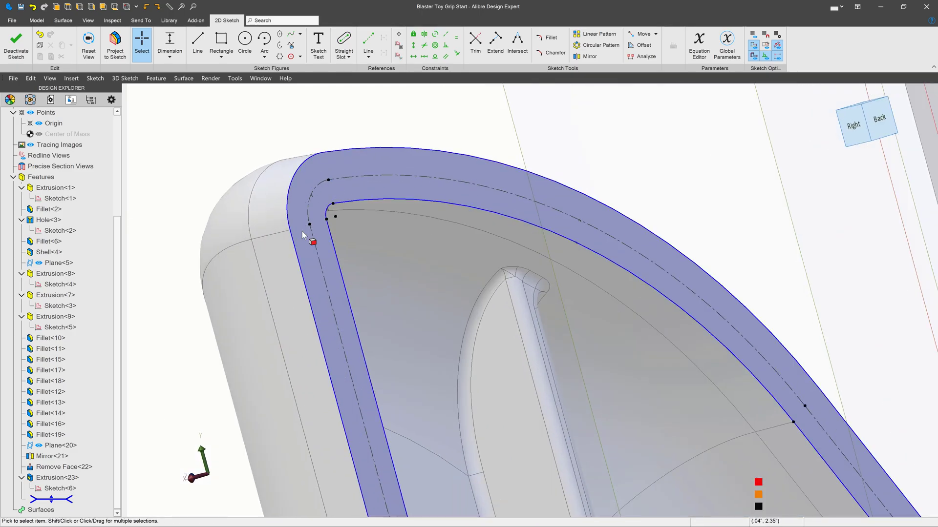
pyautogui.rightClick(464, 184)
pyautogui.click(496, 212)
pyautogui.click(644, 47)
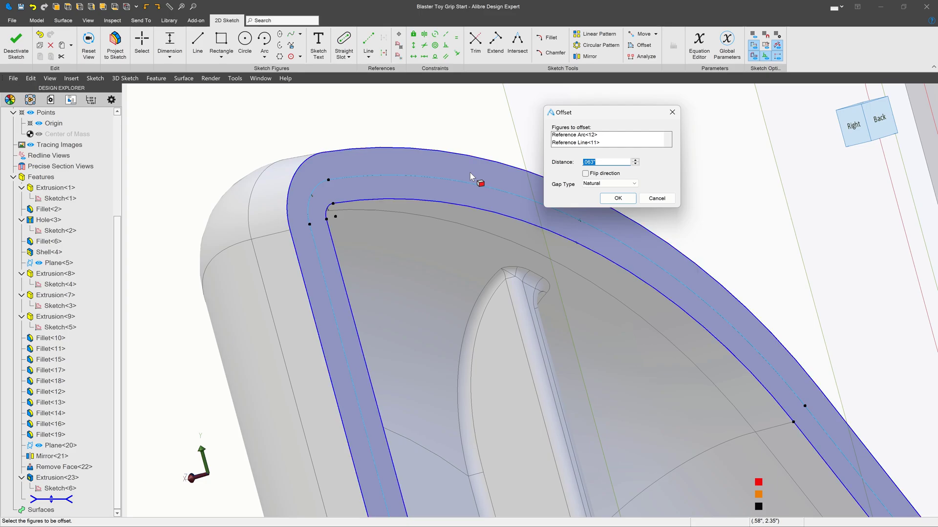
pyautogui.write('.01')
pyautogui.press('Tab')
# Confirm the .010" offset and project Face<1221> as associated reference geometry
pyautogui.click(618, 198)
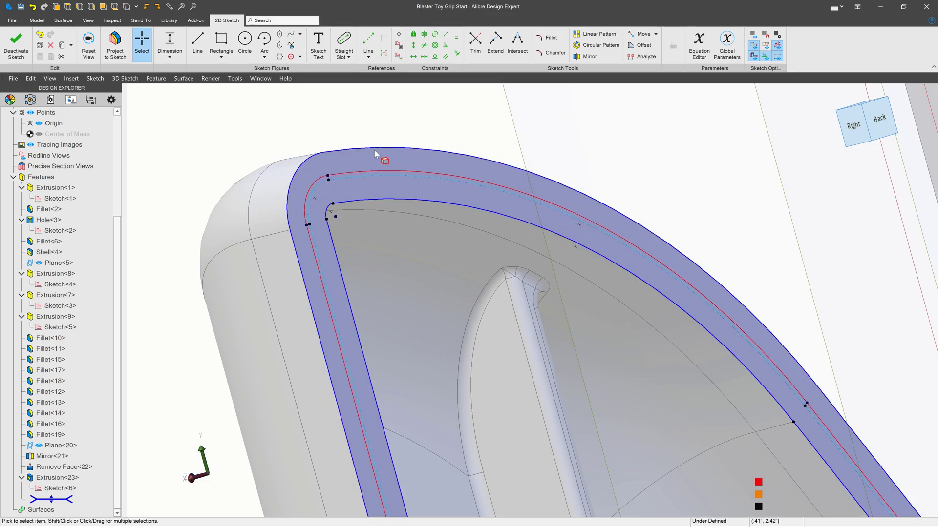
pyautogui.click(115, 43)
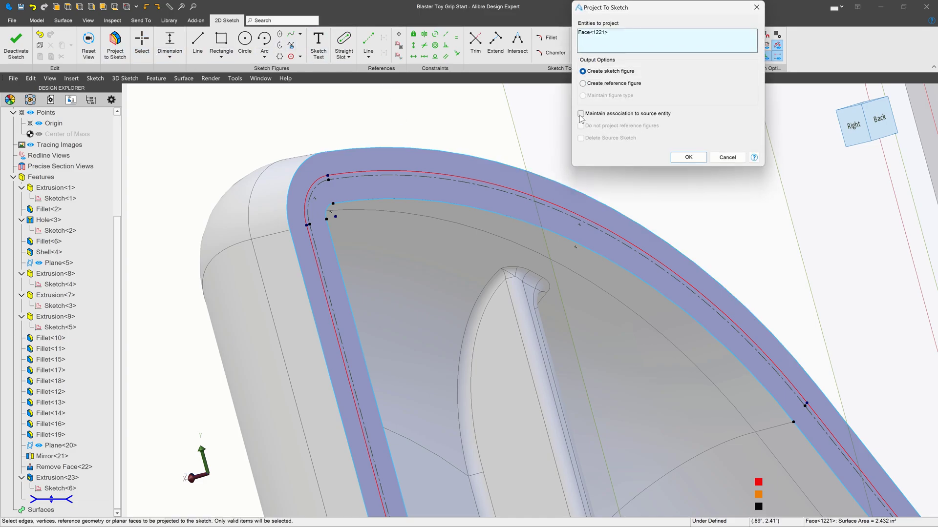
pyautogui.click(580, 114)
pyautogui.click(582, 83)
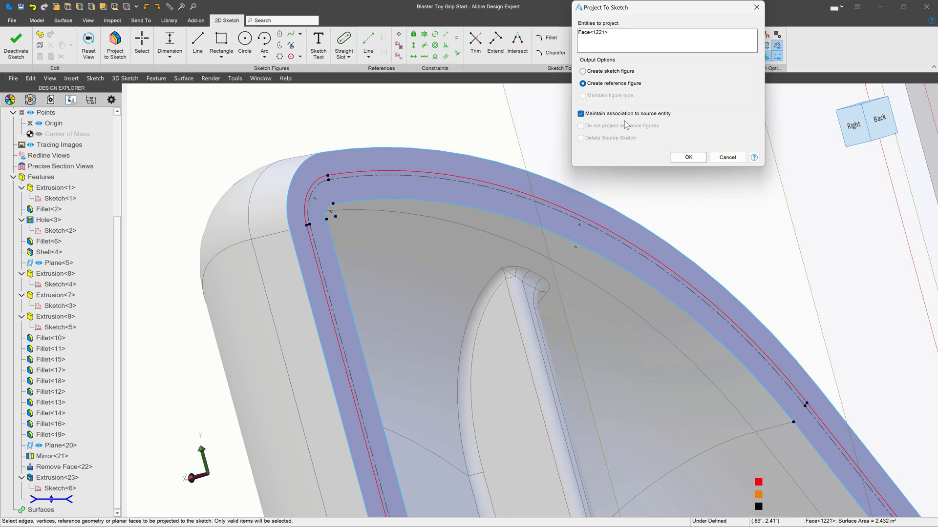
pyautogui.click(688, 158)
# Convert the outer projected edge into a regular sketch curve
pyautogui.rightClick(408, 147)
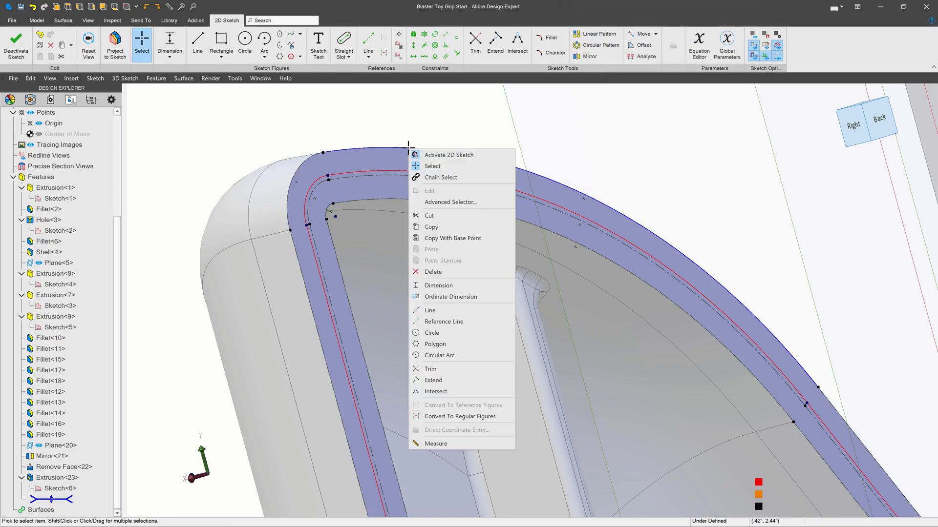
pyautogui.click(450, 176)
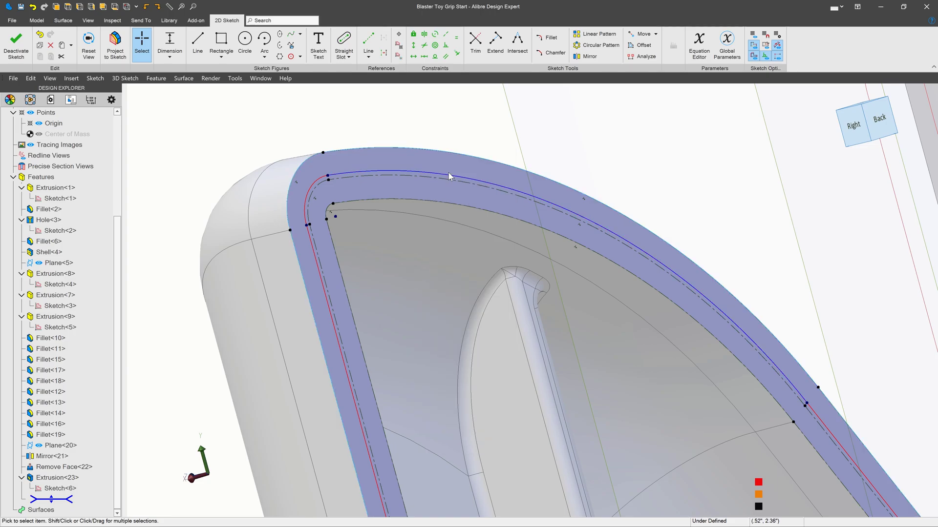
pyautogui.click(452, 156)
pyautogui.rightClick(452, 153)
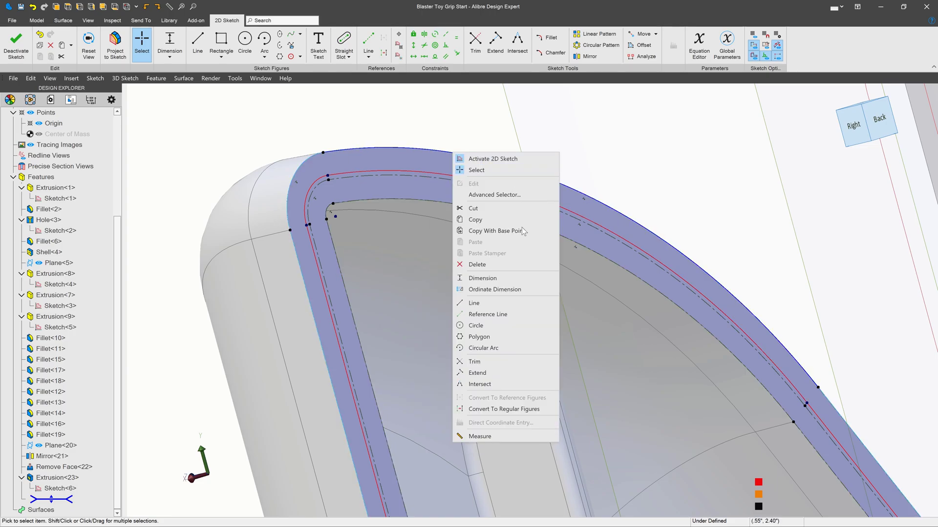
pyautogui.click(488, 410)
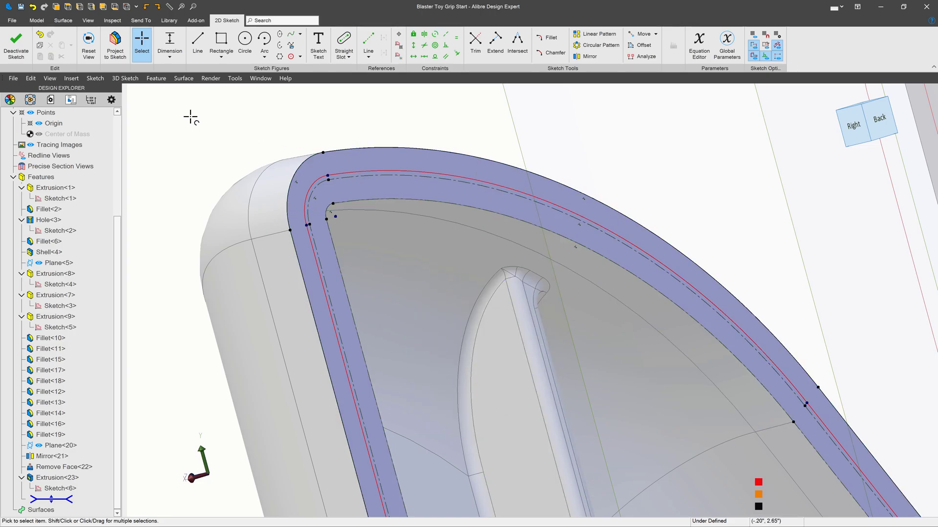
# Close Sketch<7> and begin a .063" boss extrusion, viewed from the left side
pyautogui.click(14, 48)
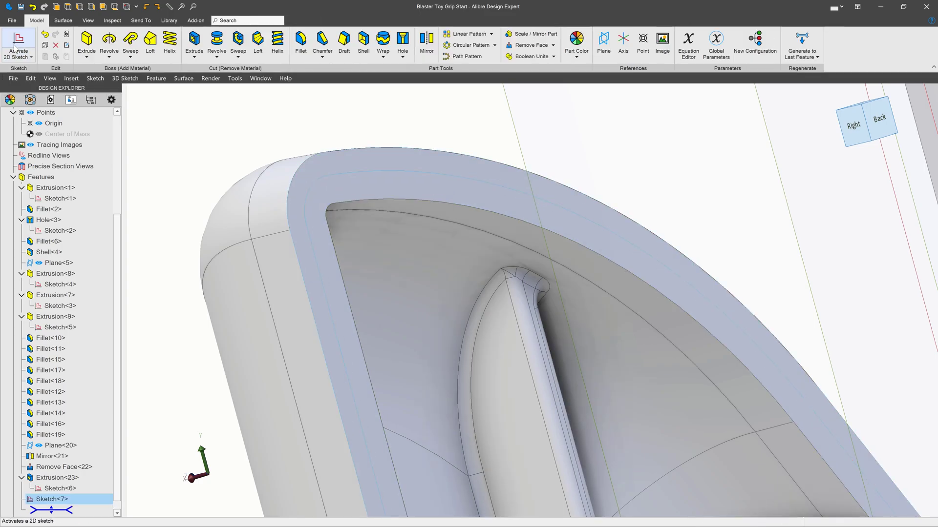
pyautogui.click(88, 36)
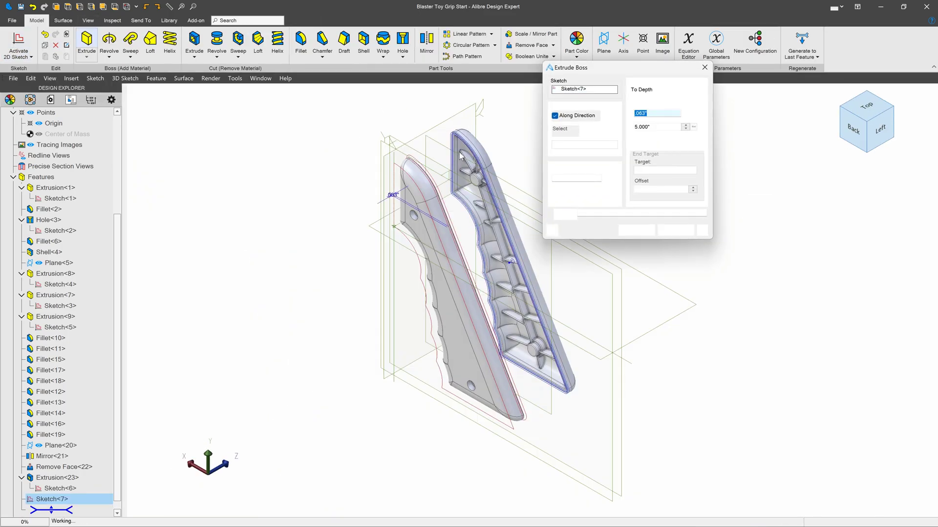
pyautogui.click(876, 128)
pyautogui.scroll(5, 379, 249)
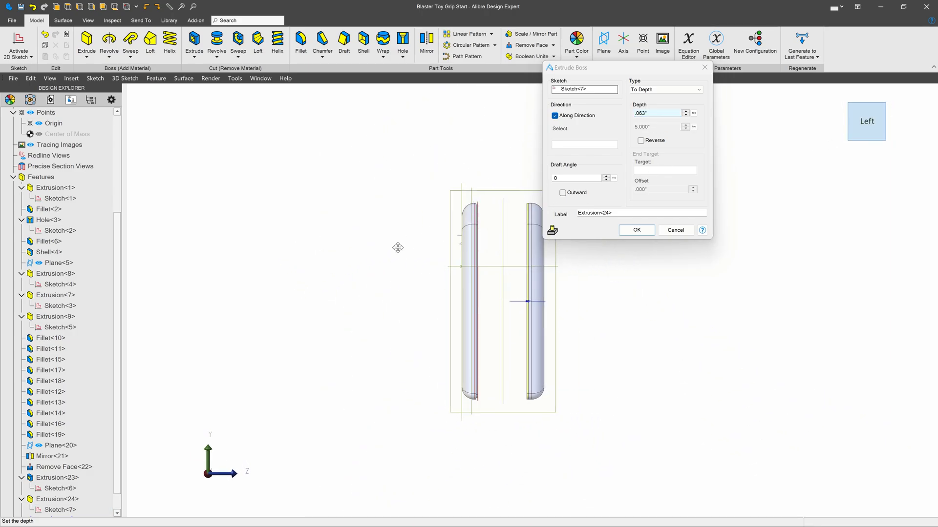
pyautogui.scroll(2, 438, 186)
pyautogui.moveTo(438, 186); pyautogui.dragTo(375, 207, button='middle')
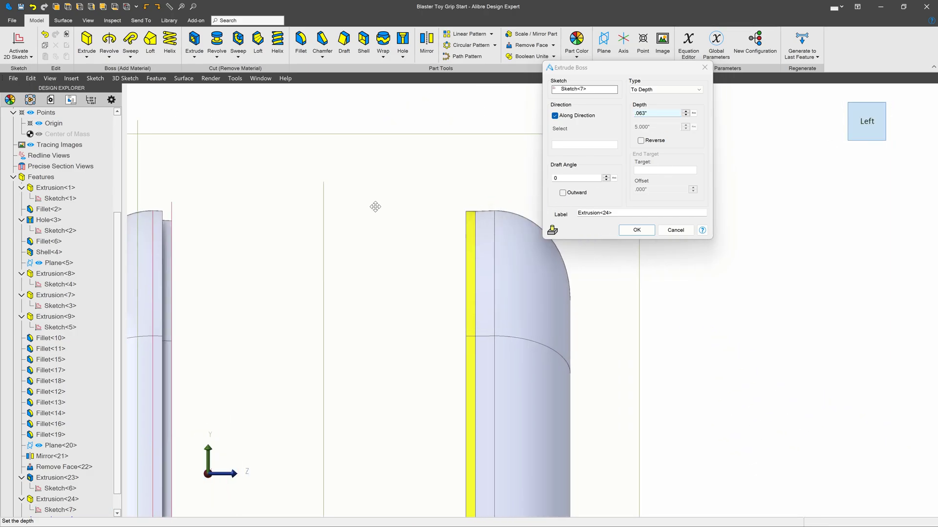
# Give the lip a 3° inward draft (-3.00°) and create Extrusion<24>
pyautogui.click(591, 178)
pyautogui.write('3')
pyautogui.press('Tab')
pyautogui.press('space')
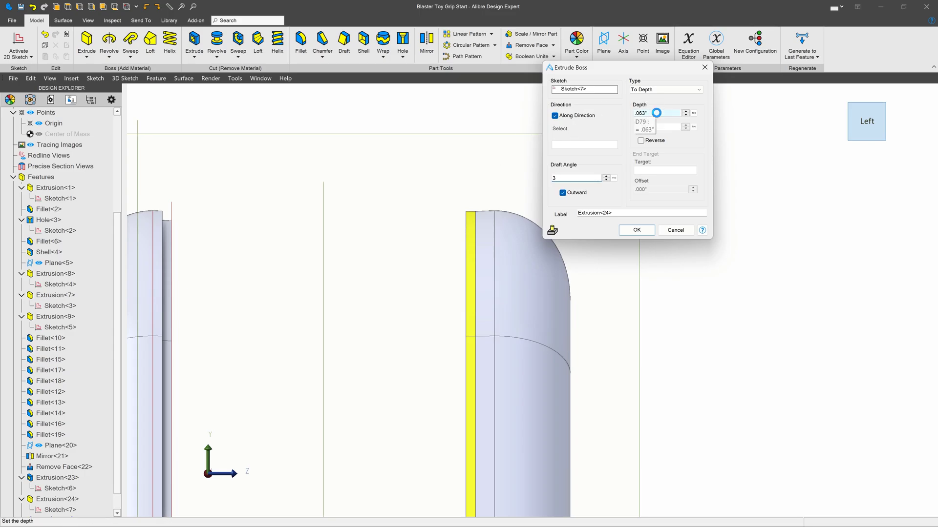
pyautogui.click(564, 194)
pyautogui.scroll(-3, 434, 186)
pyautogui.scroll(3, 299, 212)
pyautogui.scroll(-3, 405, 238)
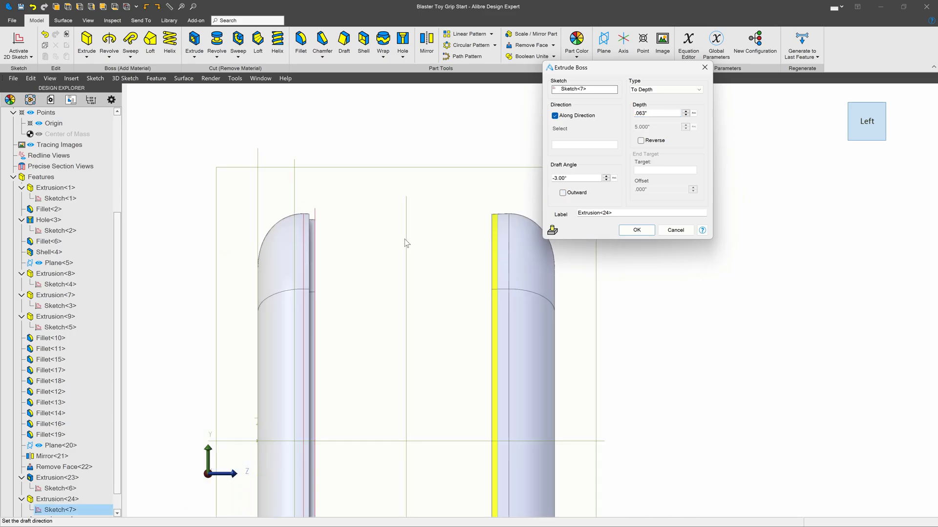
pyautogui.click(636, 230)
pyautogui.scroll(-3, 456, 161)
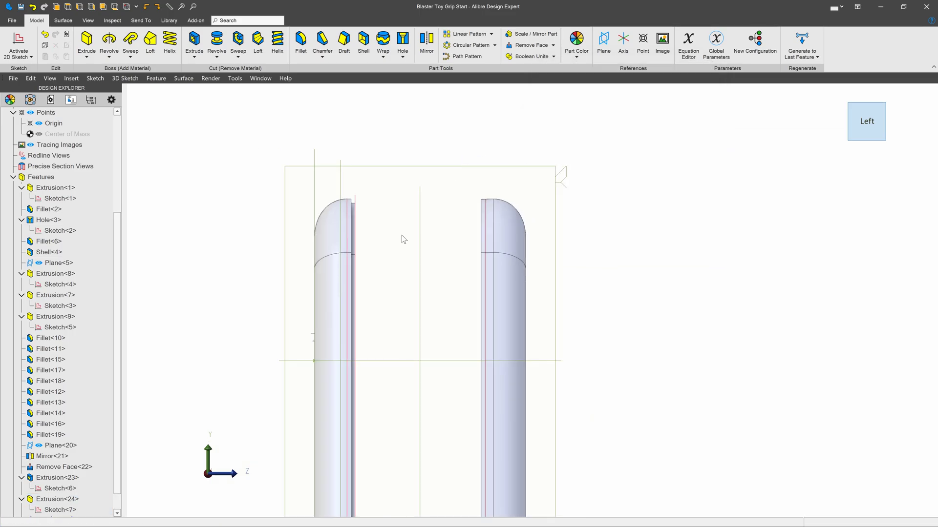
pyautogui.moveTo(401, 238); pyautogui.dragTo(422, 297, button='middle')
pyautogui.scroll(3, 385, 313)
pyautogui.scroll(3, 491, 179)
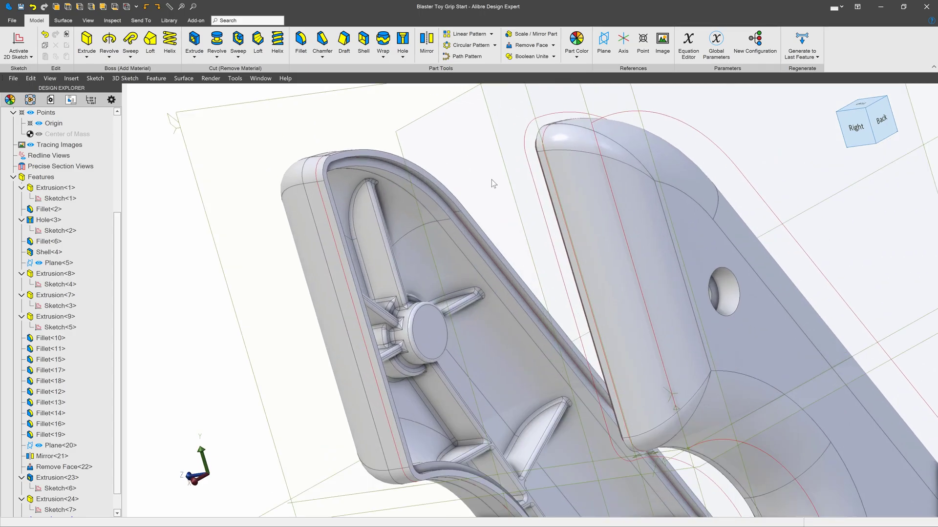
pyautogui.click(445, 322)
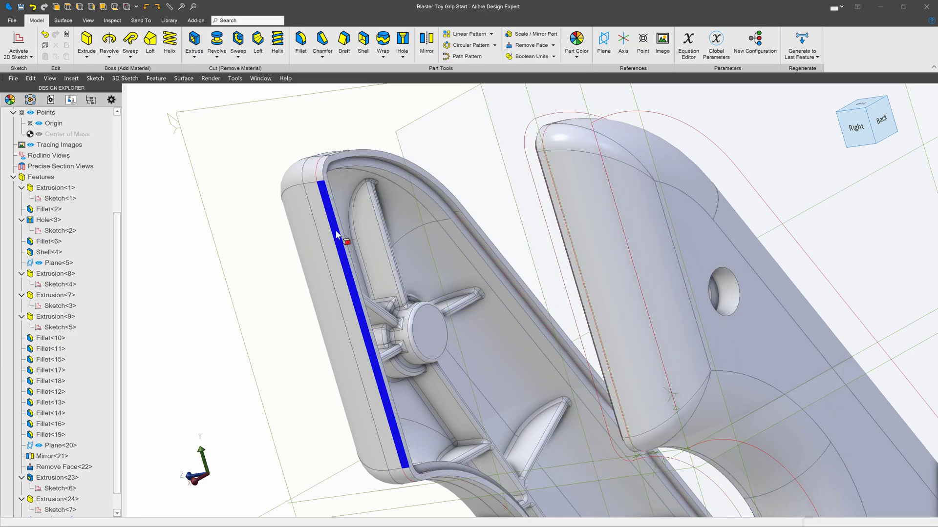
pyautogui.scroll(-5, 440, 200)
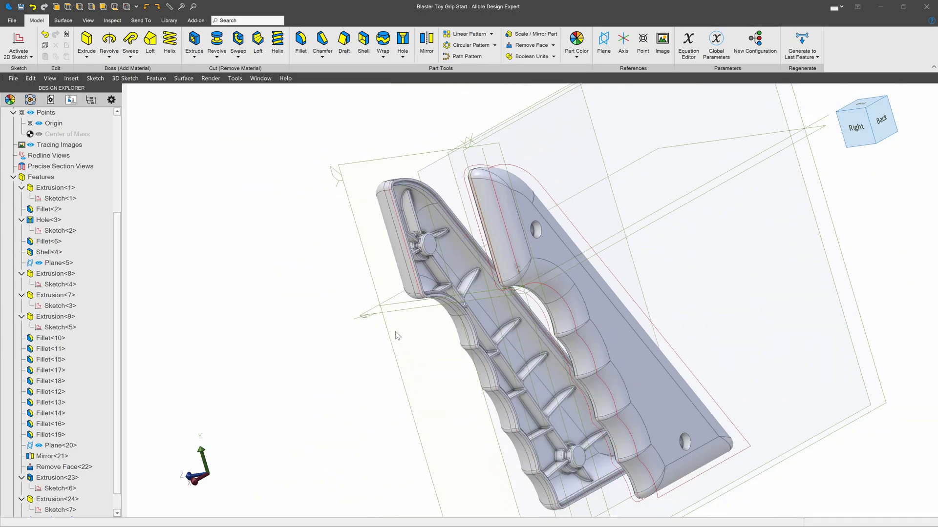
pyautogui.scroll(3, 396, 336)
pyautogui.scroll(-3, 307, 299)
pyautogui.scroll(1, 582, 436)
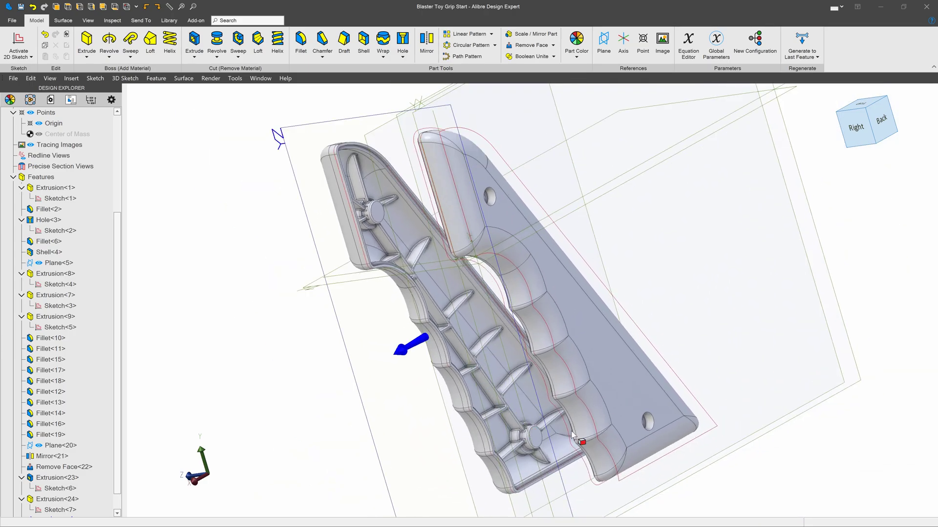